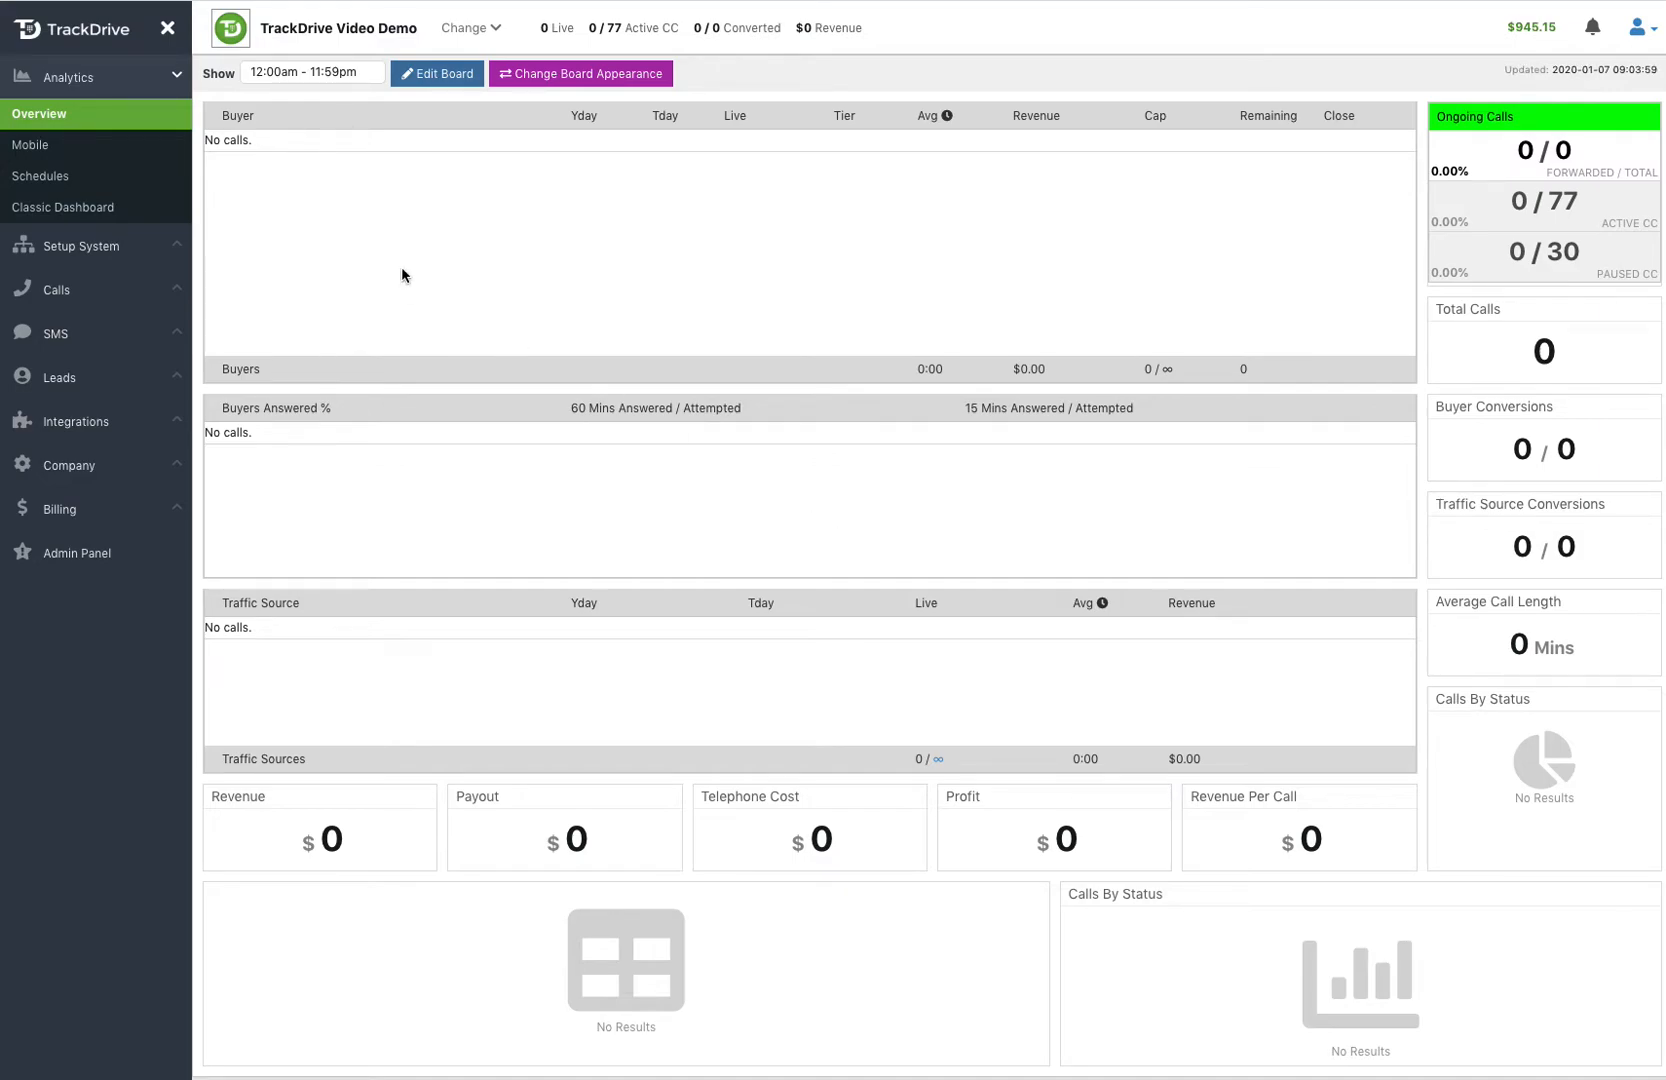
Step: Open the Test for Video Demo offer for editing and expand its Call Handling section
left_click(78, 253)
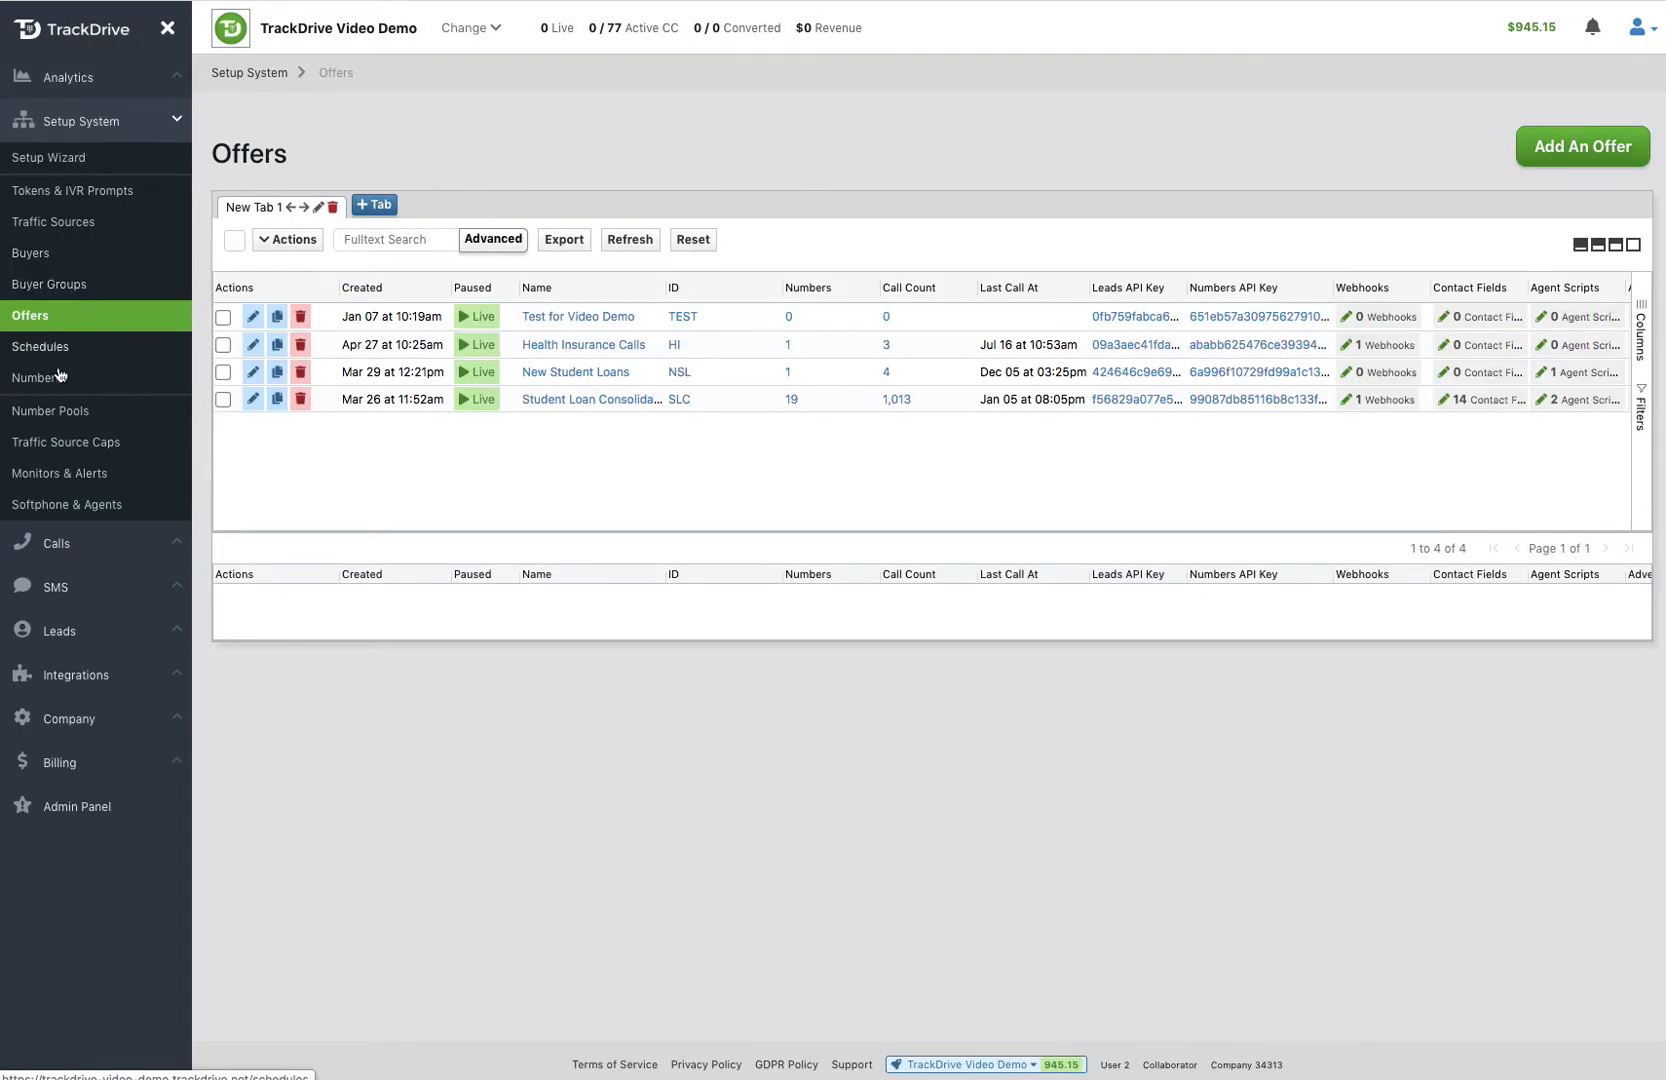
left_click(251, 318)
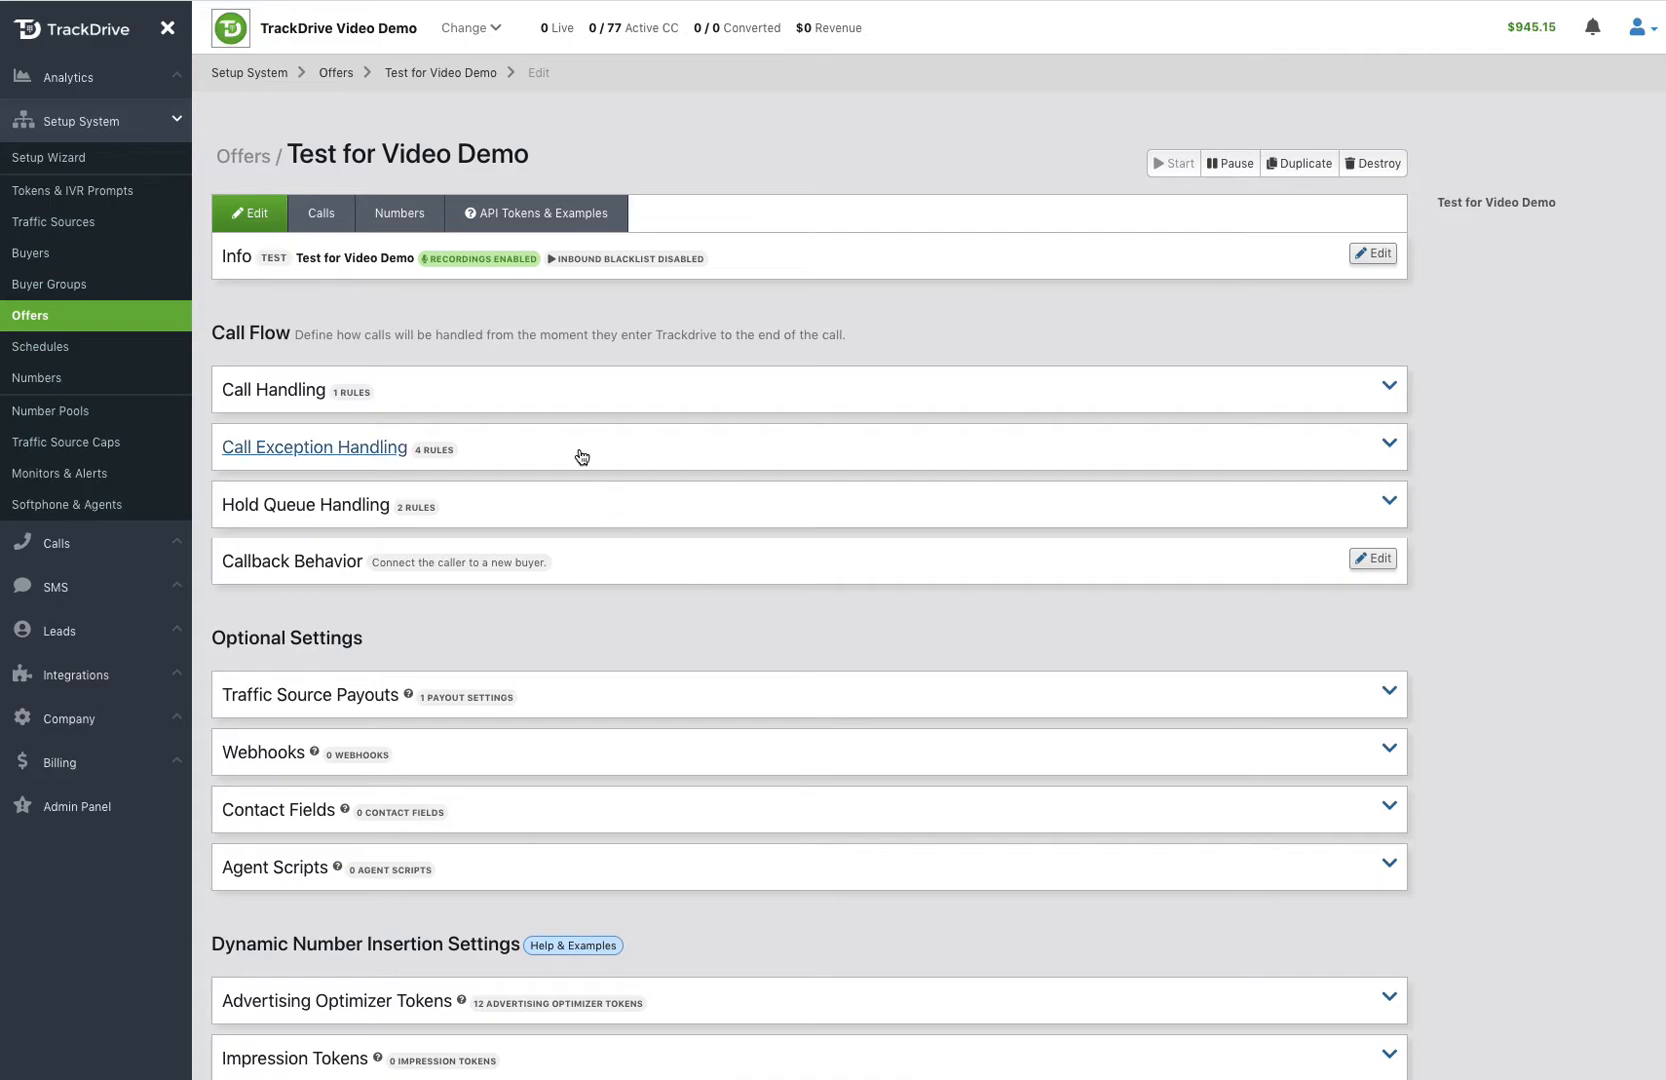
left_click(545, 401)
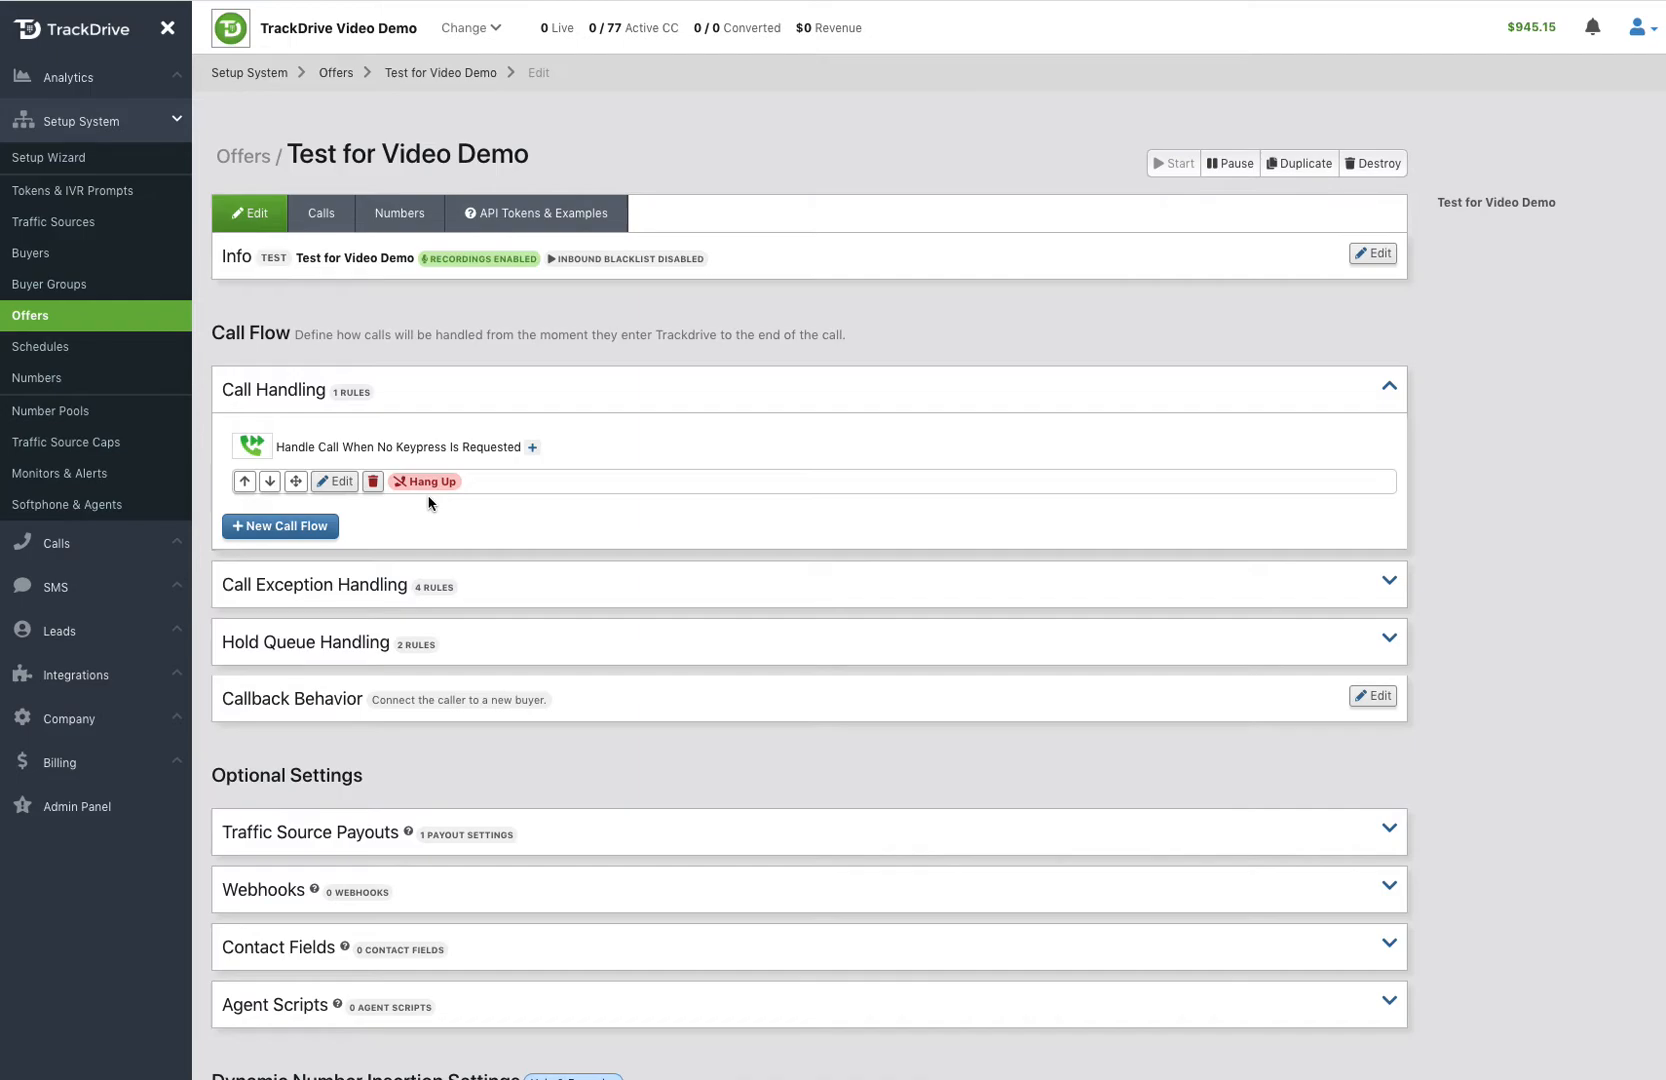
Step: Change the no-keypress rule's action to Forward To Buyers, with buyers Healthcare 1 and Healthcare 3 and buyer group ABC Group
left_click(340, 483)
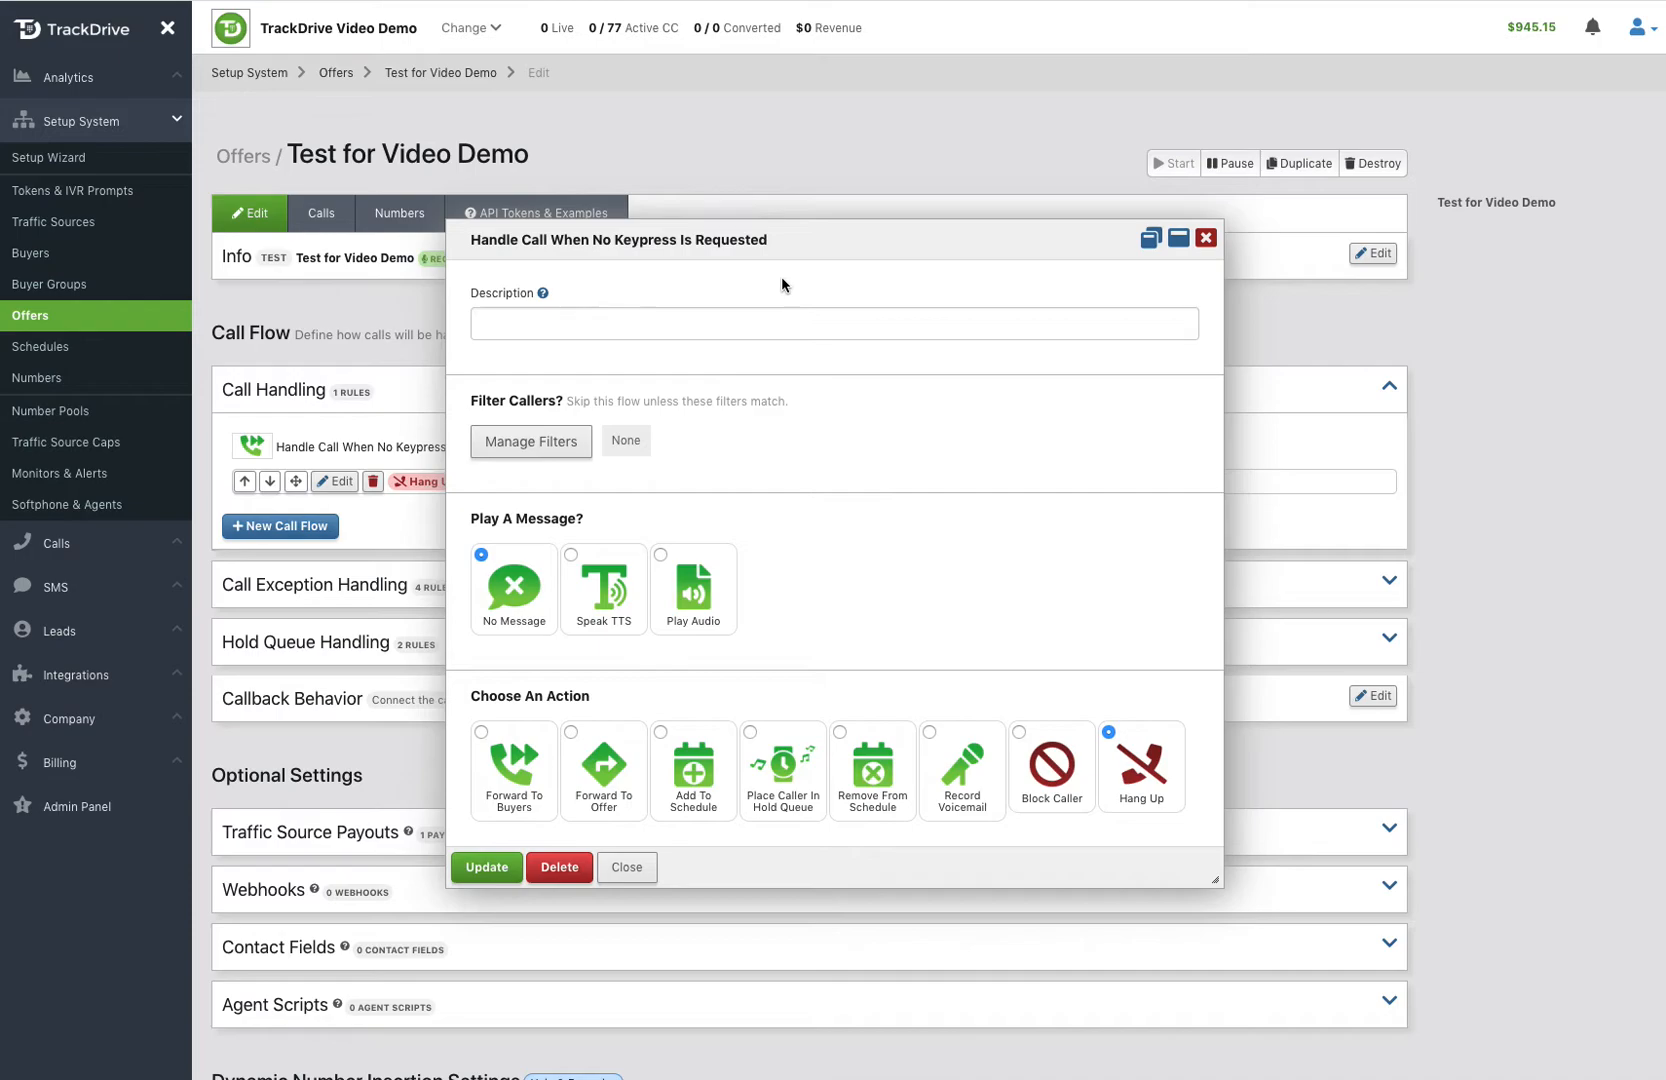
left_click(502, 764)
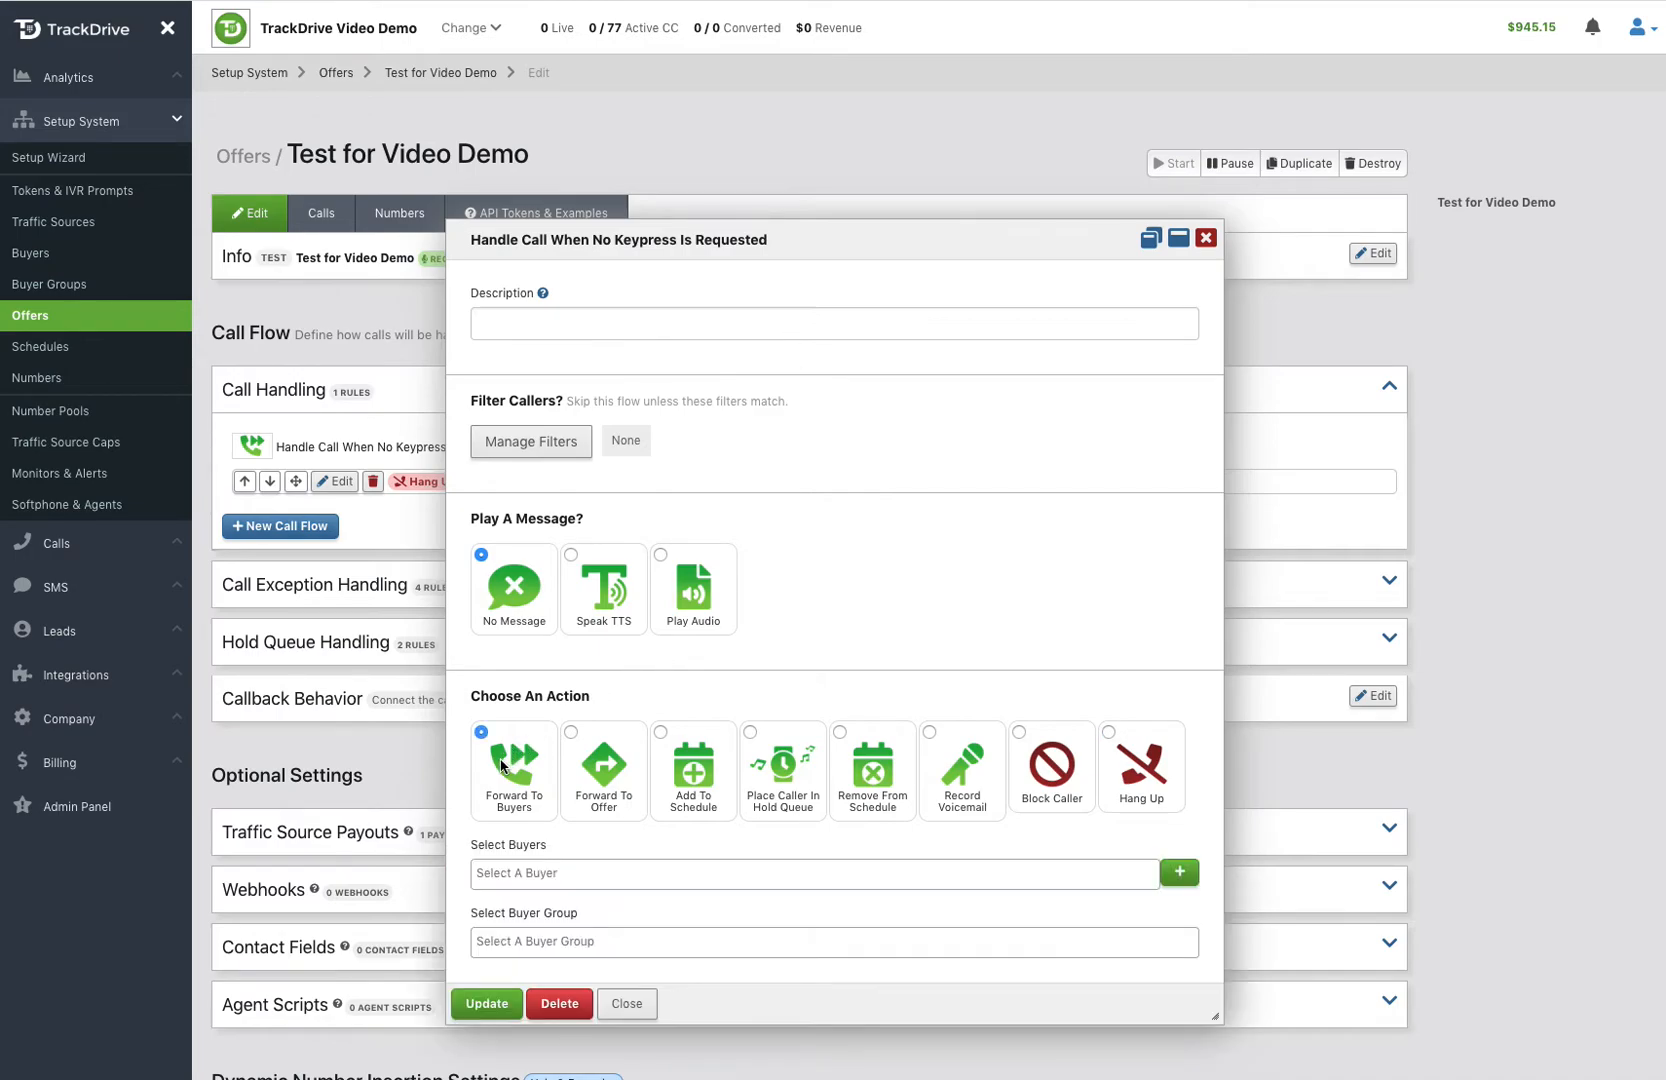
left_click(632, 871)
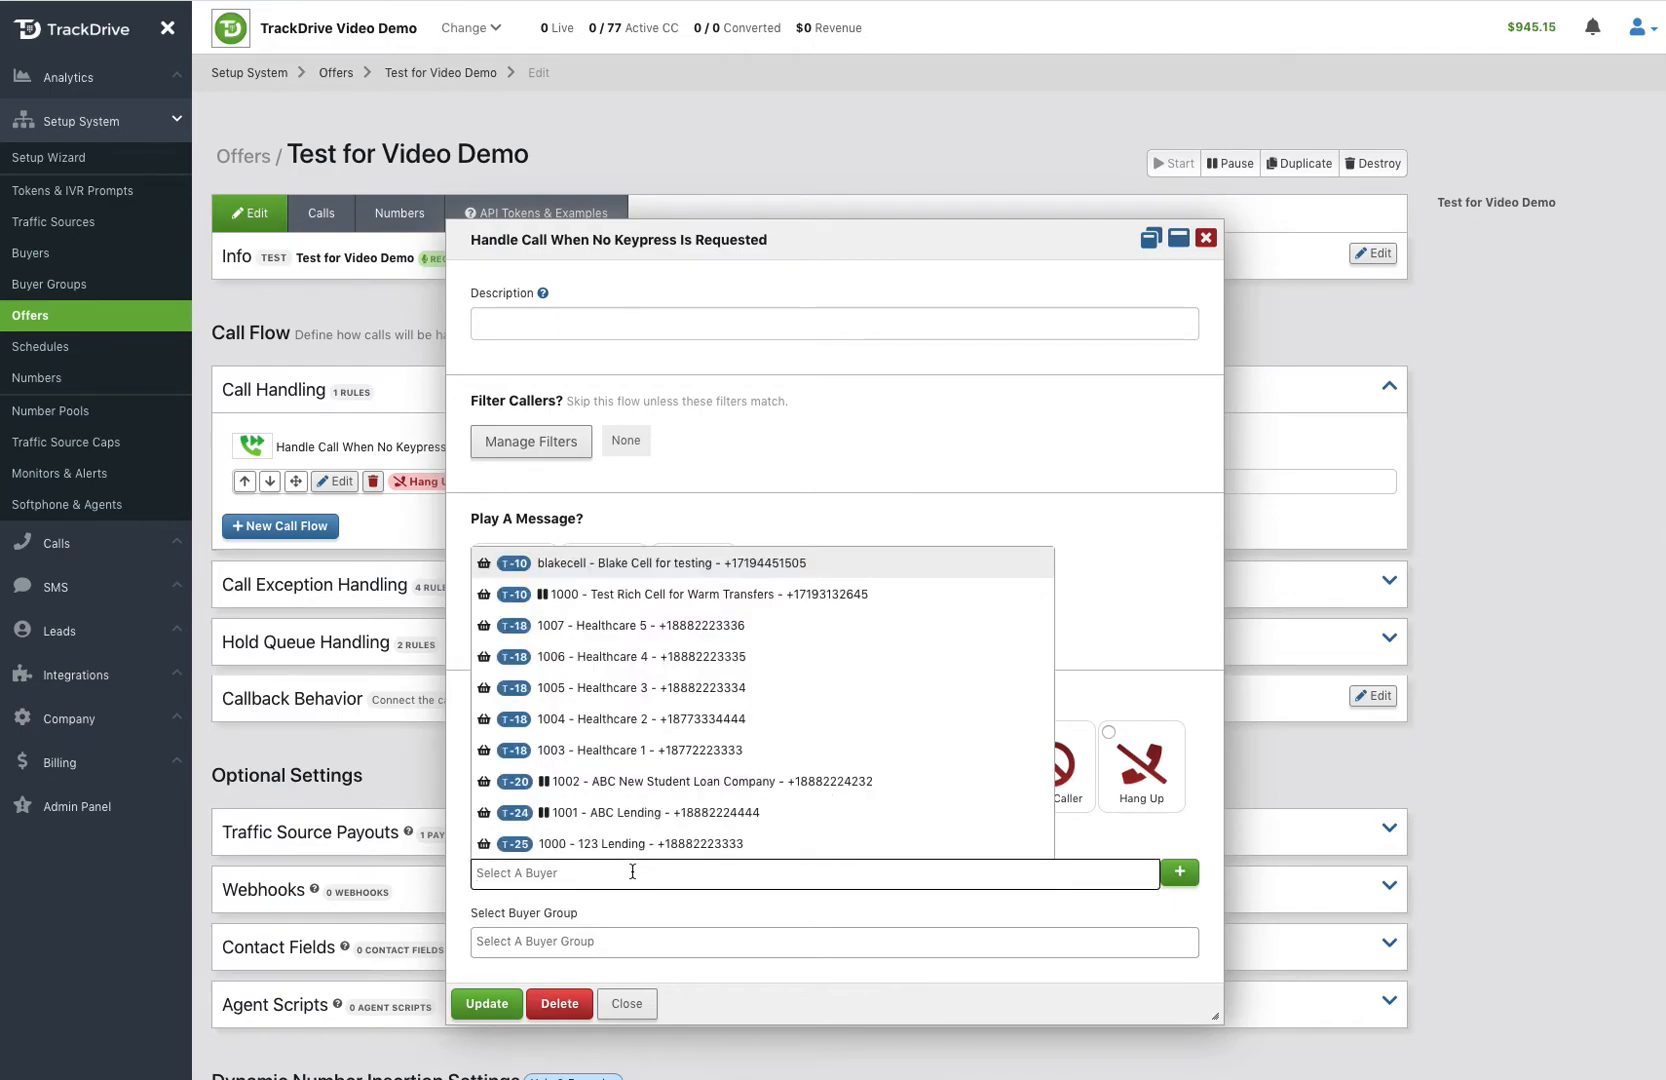
left_click(655, 752)
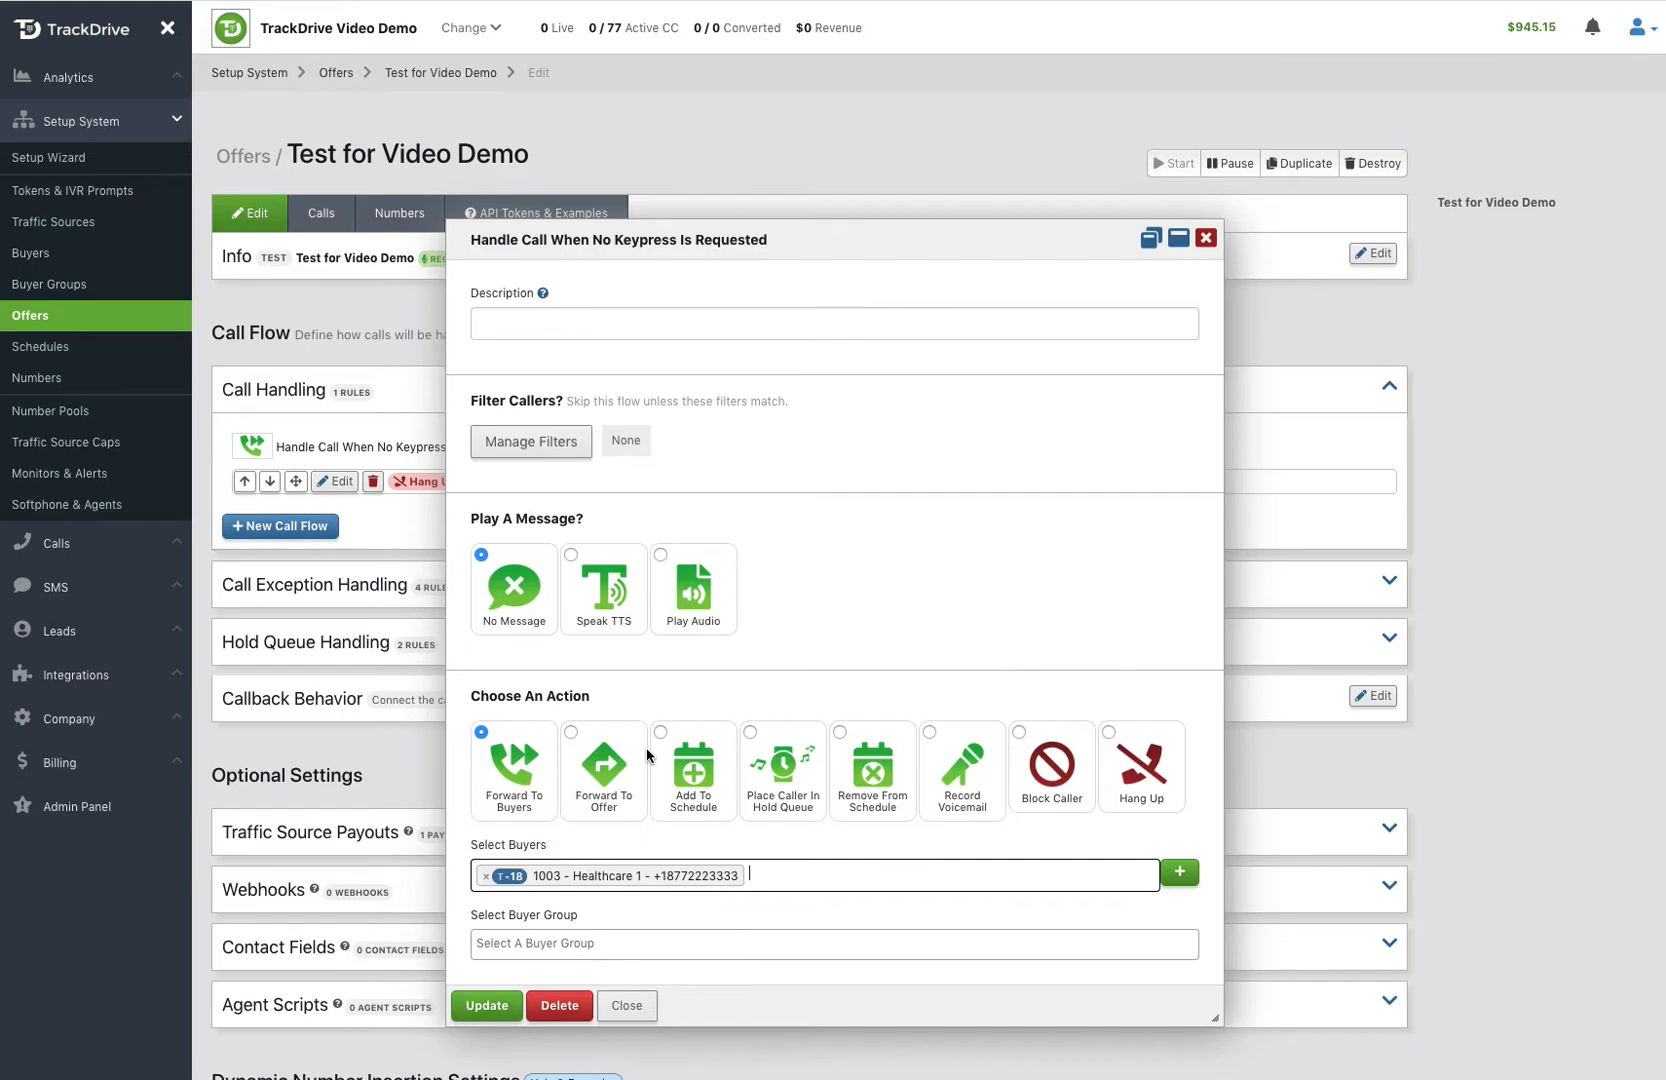
left_click(796, 876)
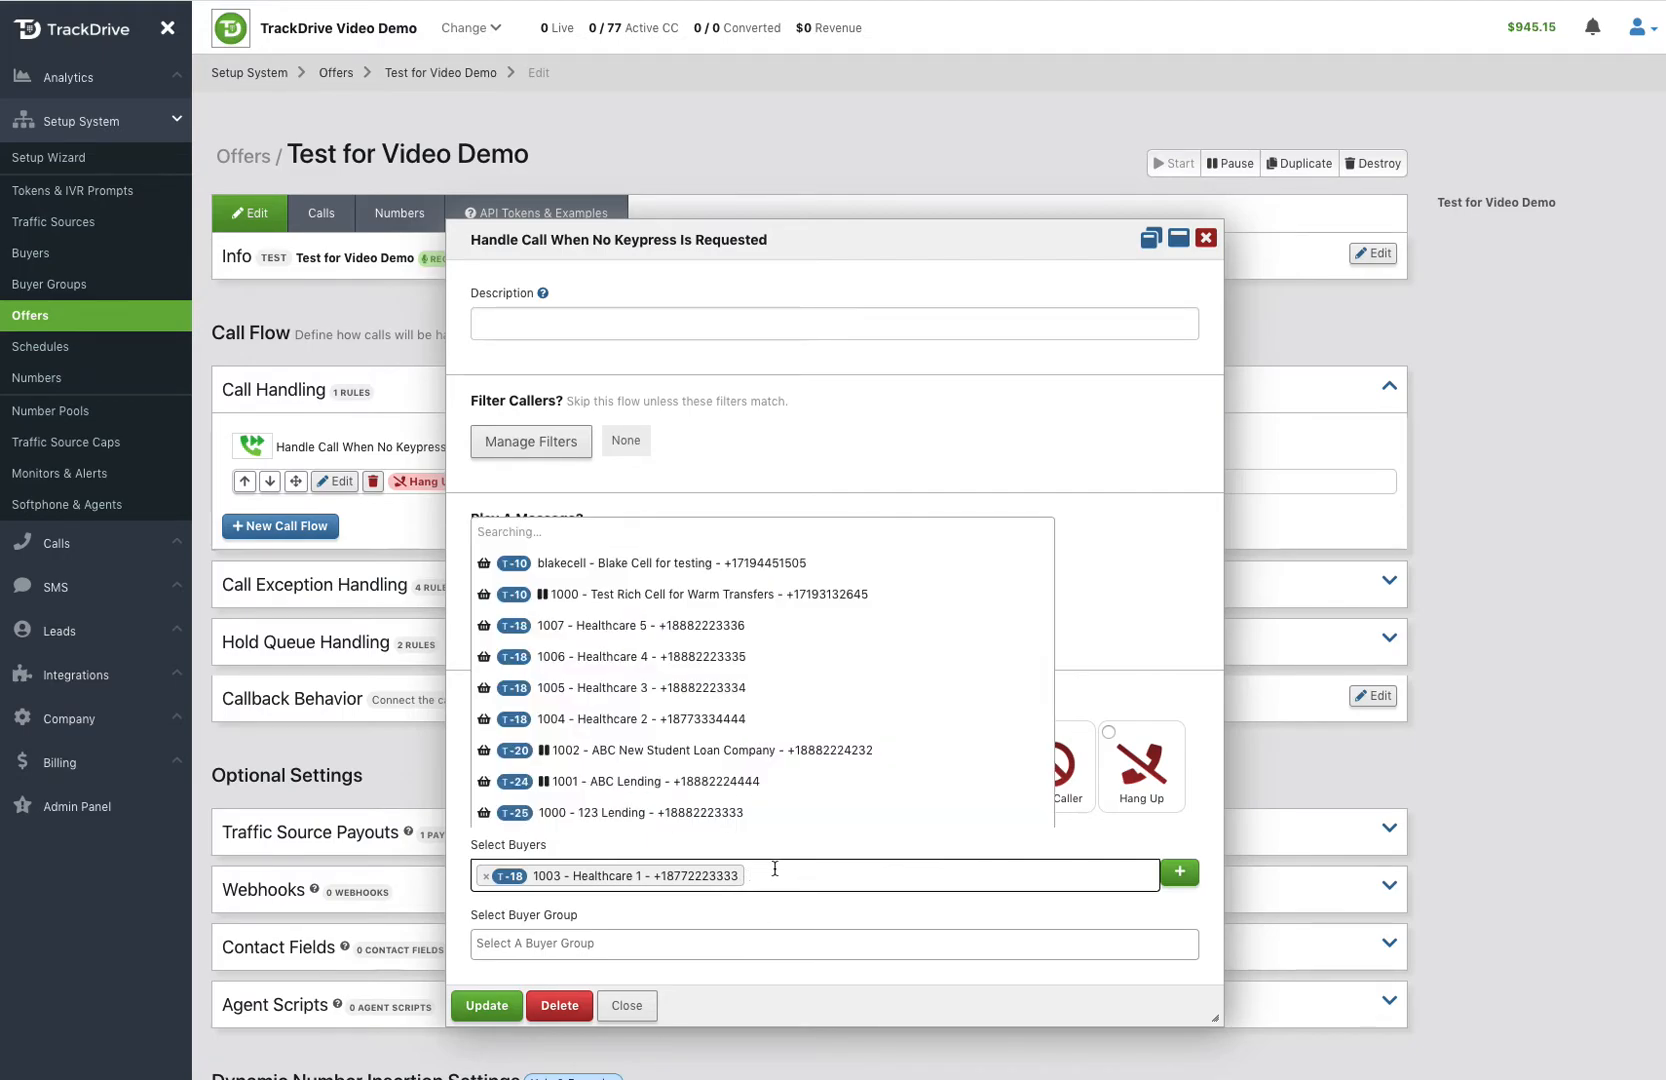
left_click(724, 705)
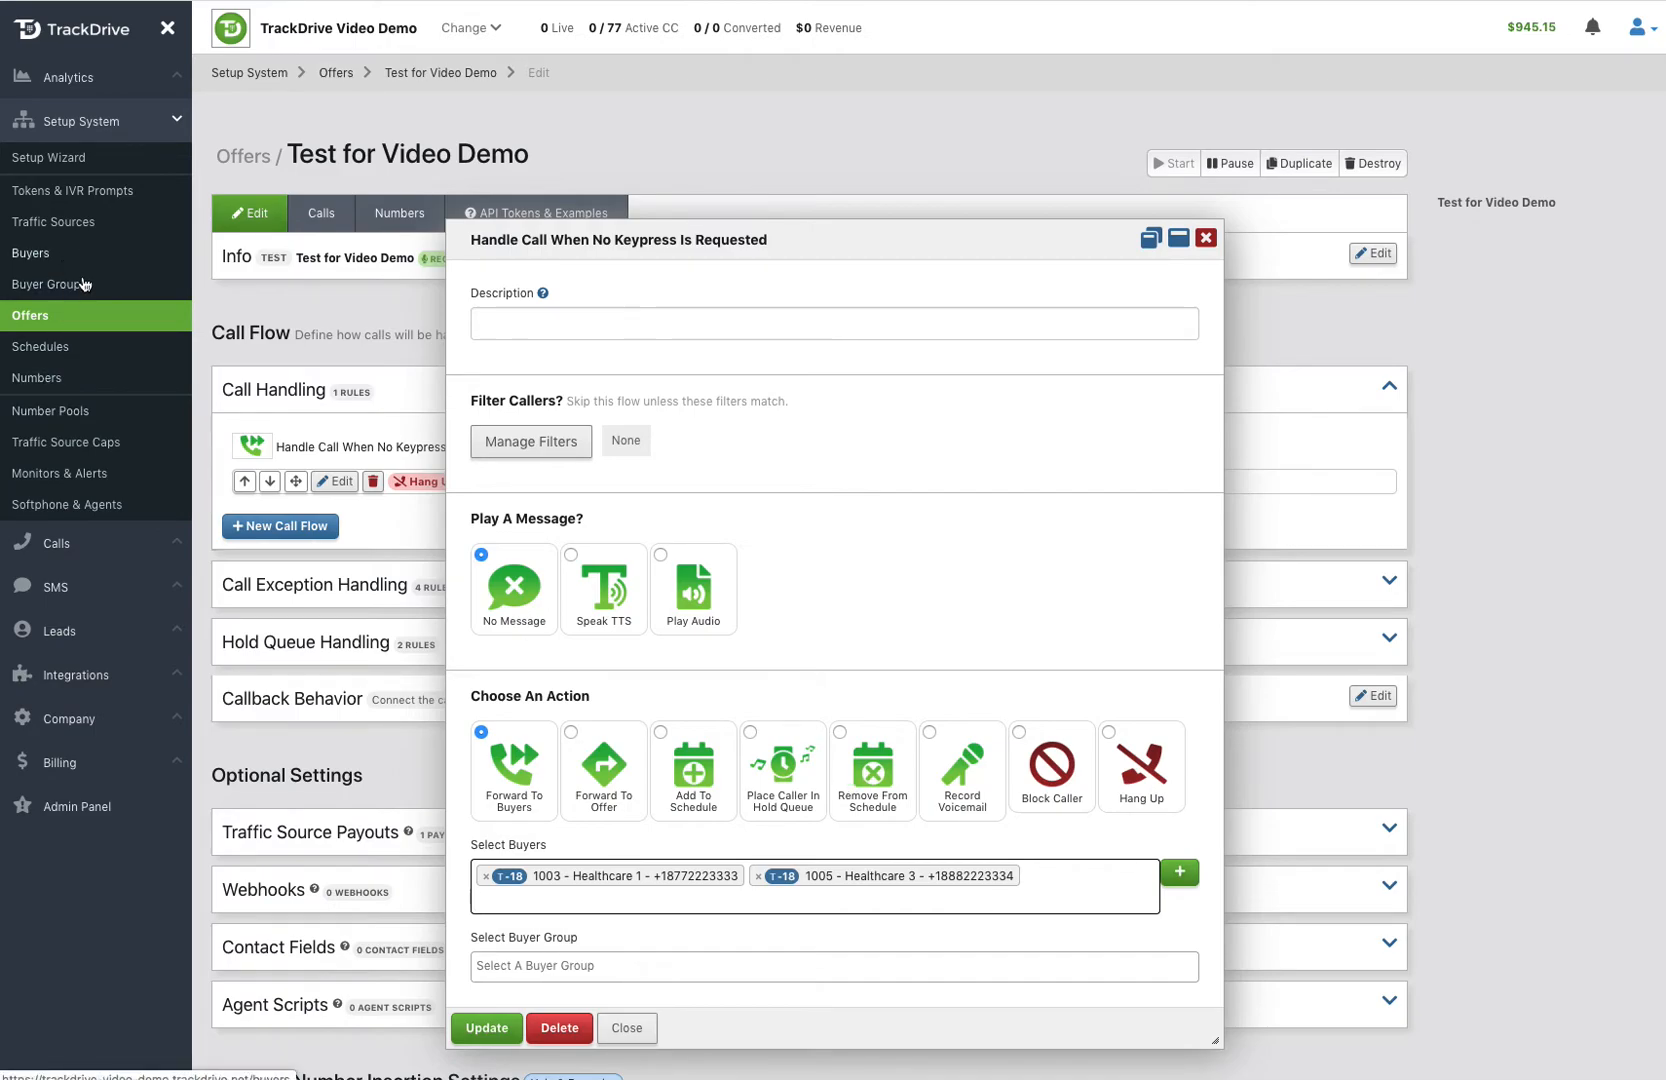
left_click(613, 962)
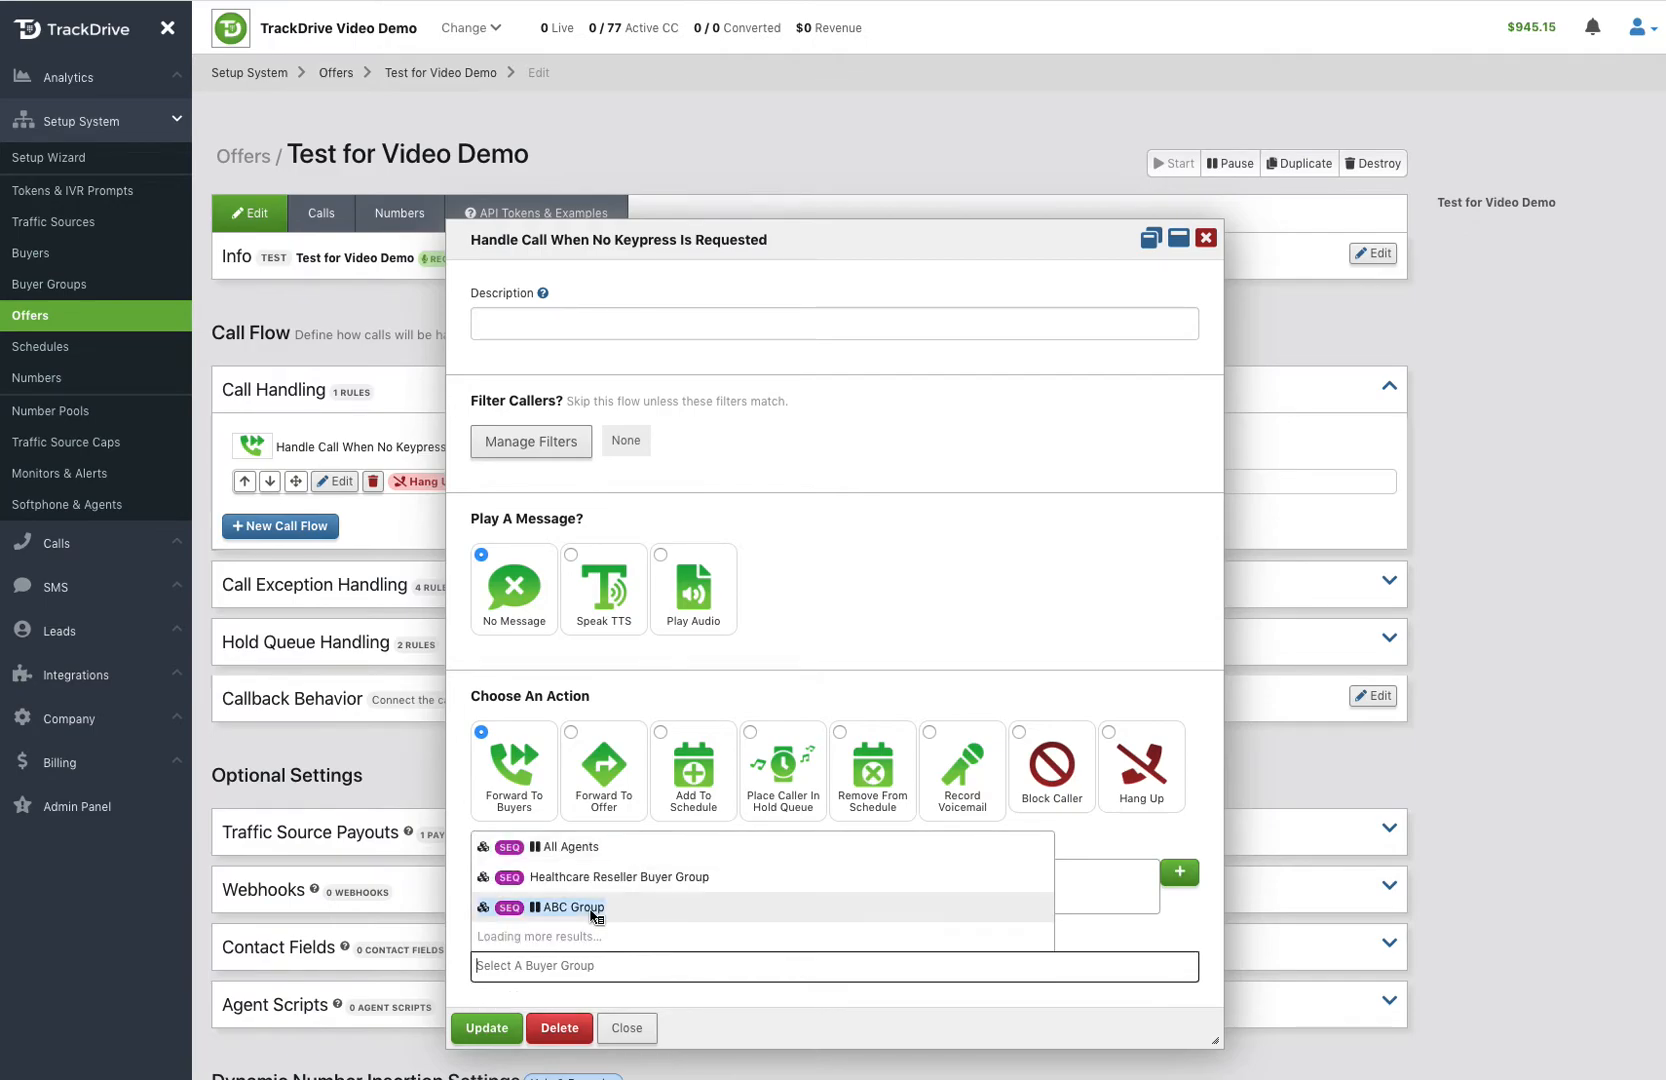
left_click(595, 907)
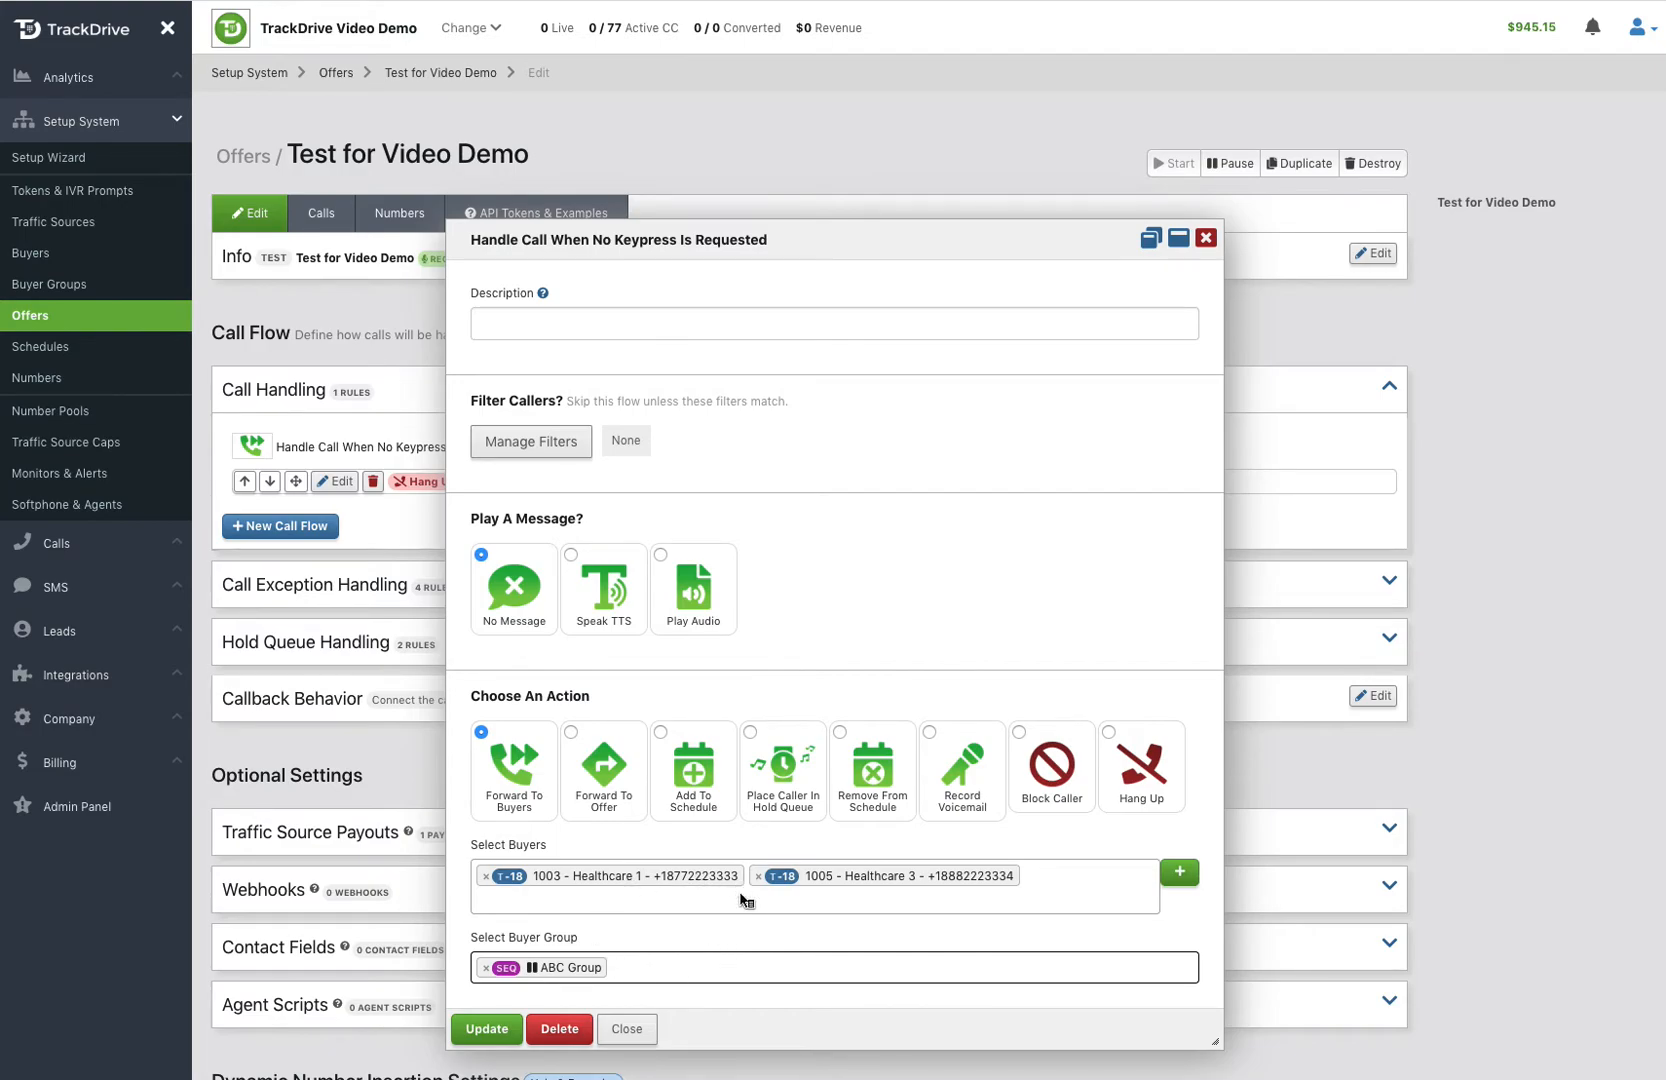
Step: Describe the rule as "Default Routing to Buyers" and save it
scroll(664, 918, "down", 2)
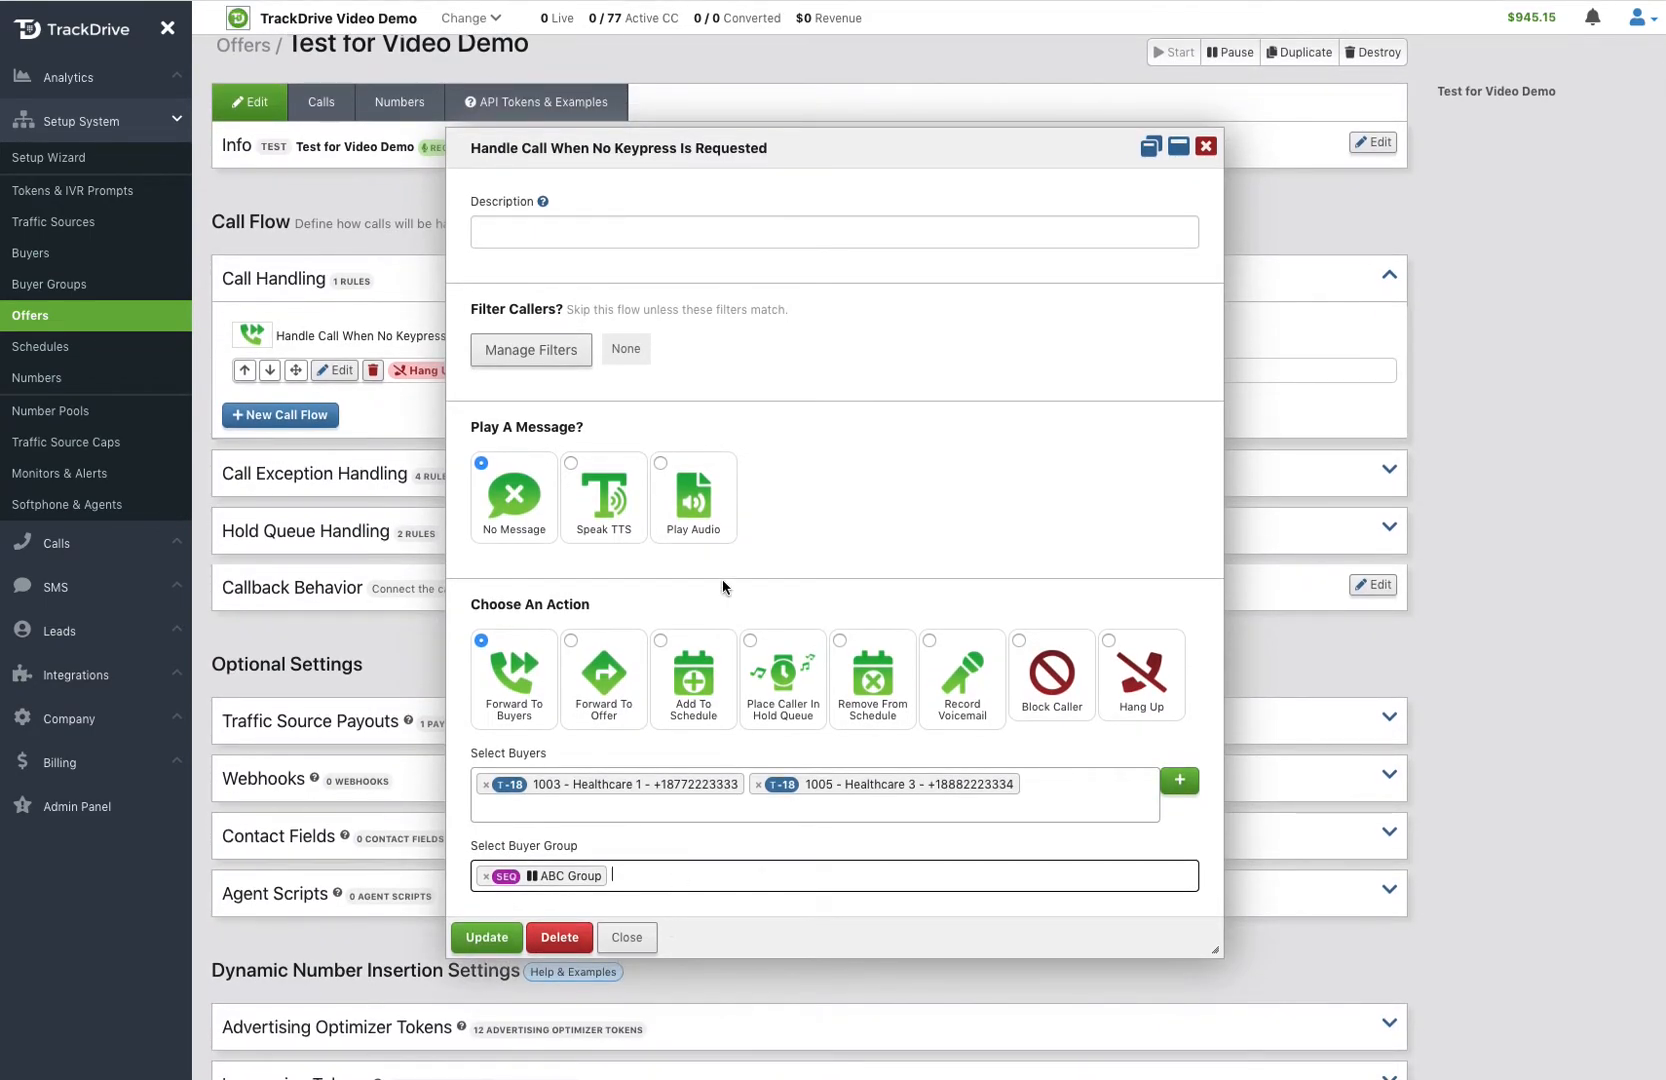
left_click(599, 232)
type("Default Routing to Buyers")
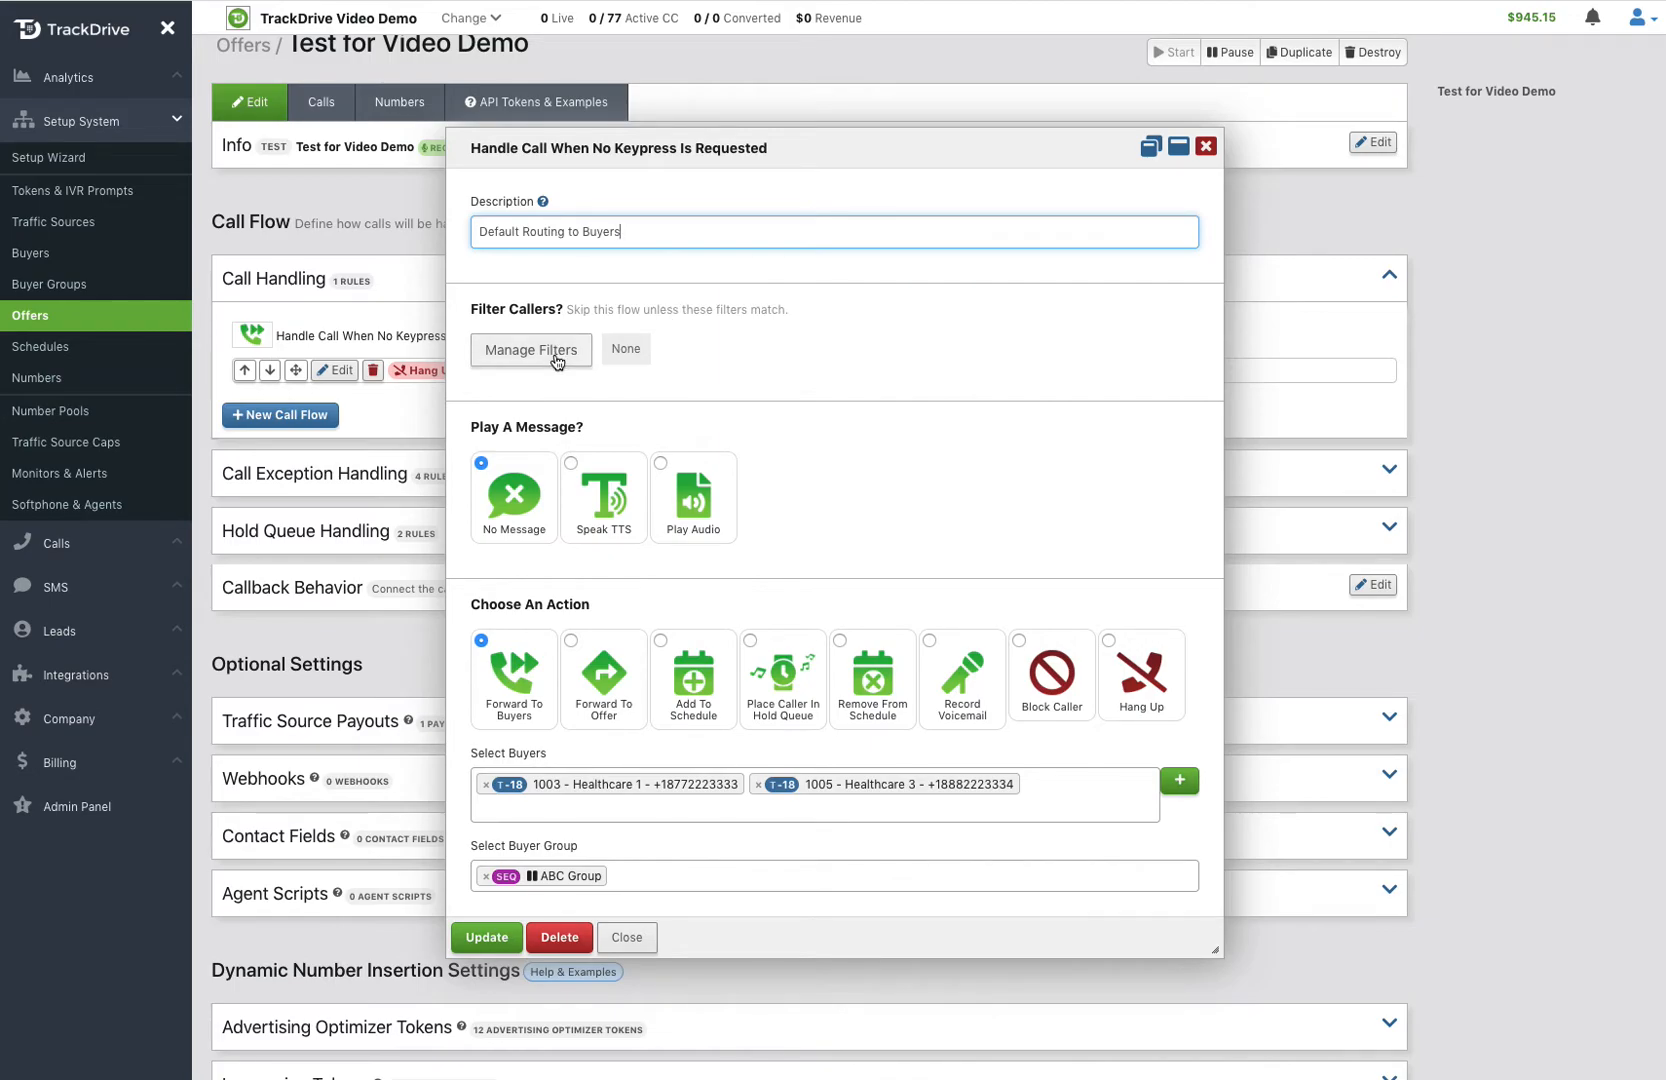
left_click(489, 938)
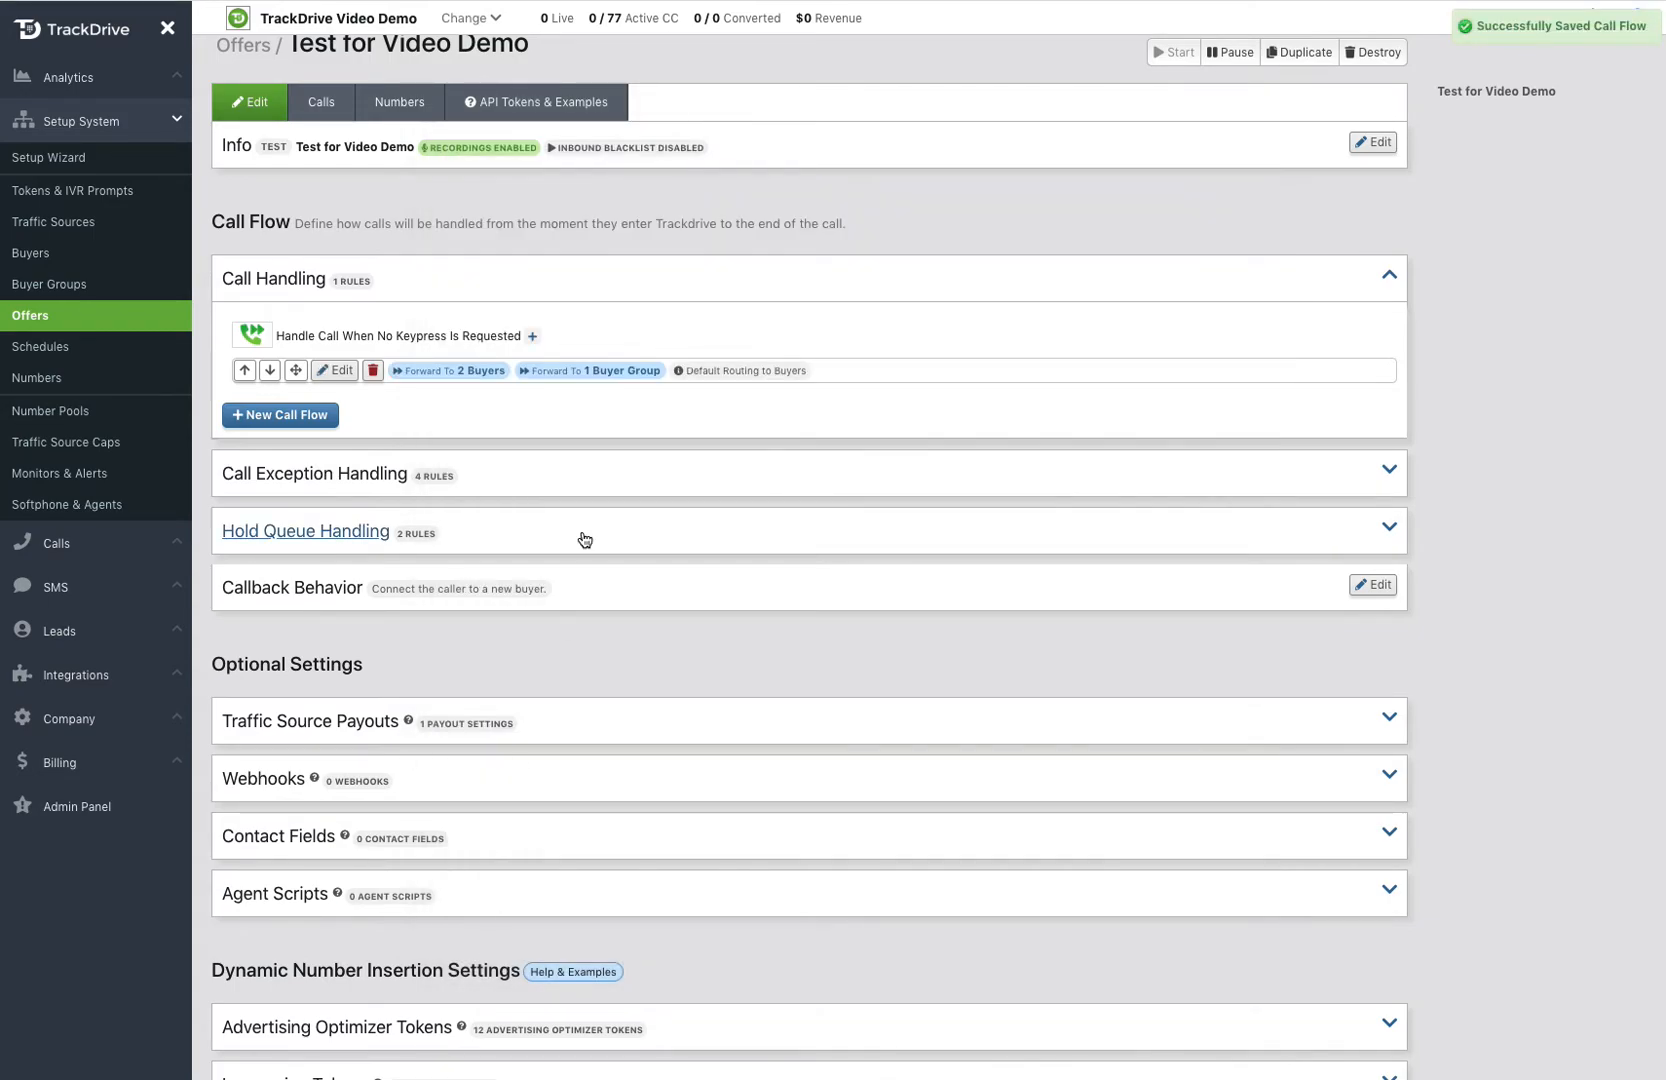
Step: Start another no-keypress call flow, describing it as for when a call is received from the named person's traffic source
left_click(533, 338)
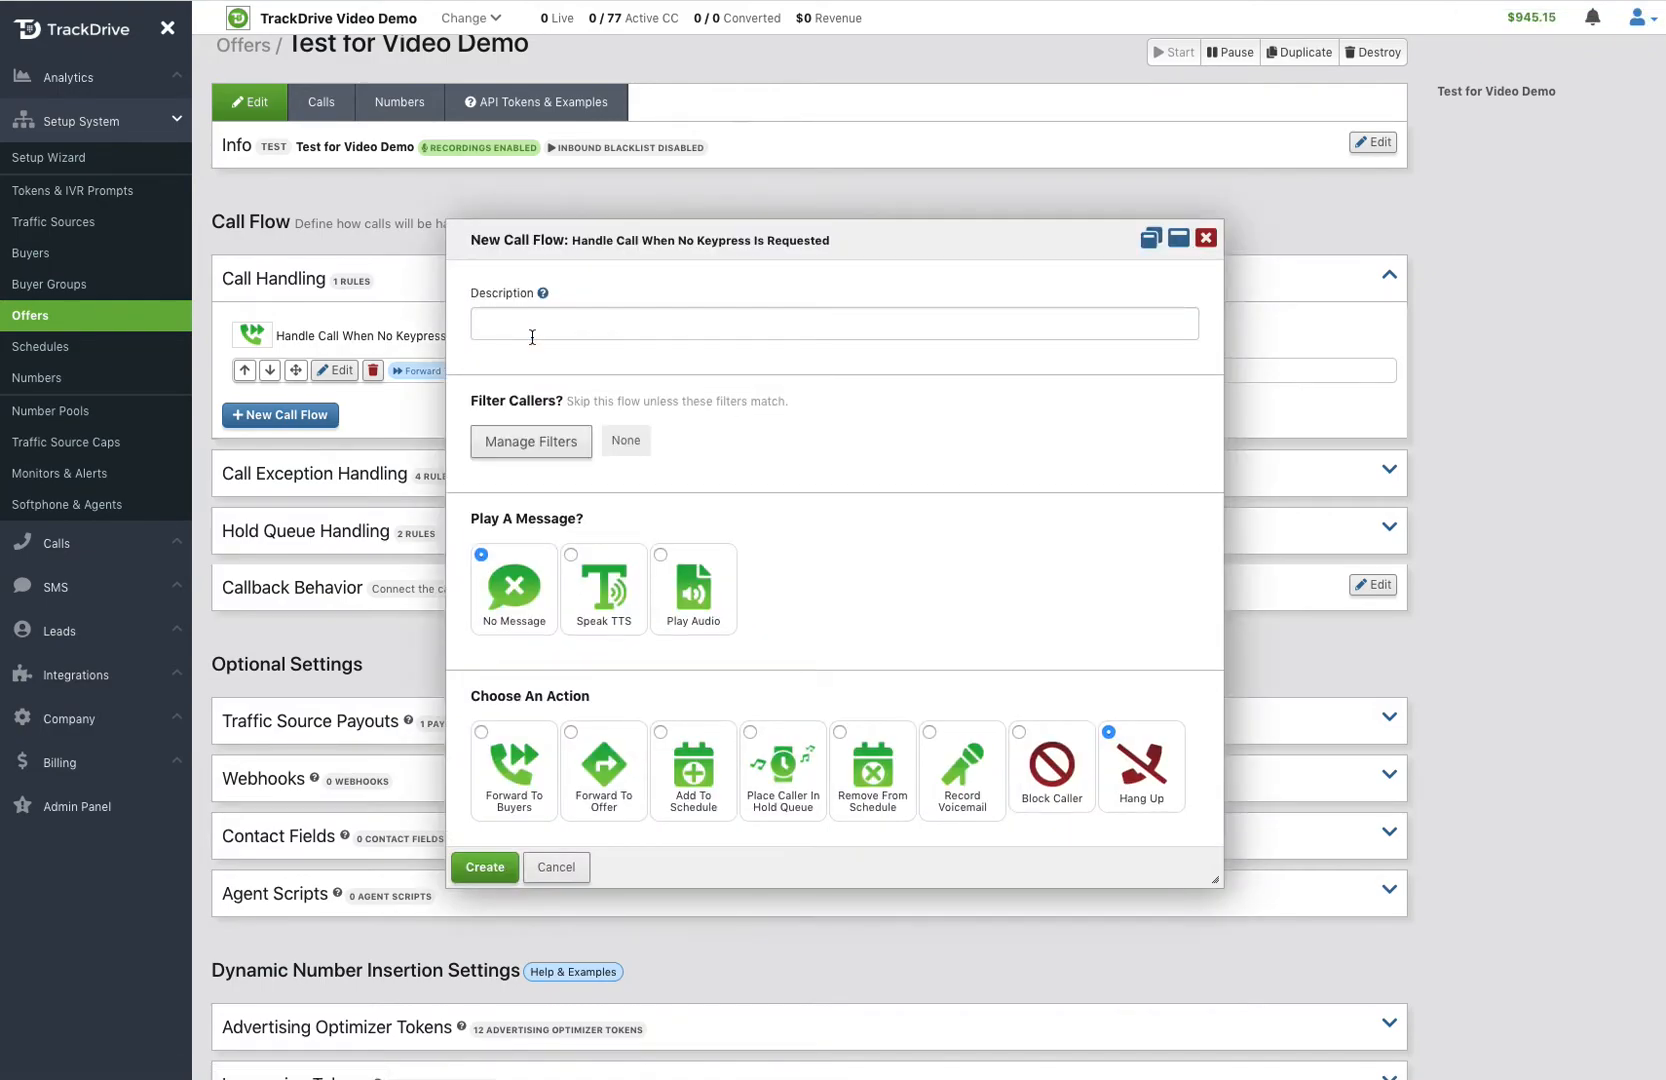
left_click(520, 318)
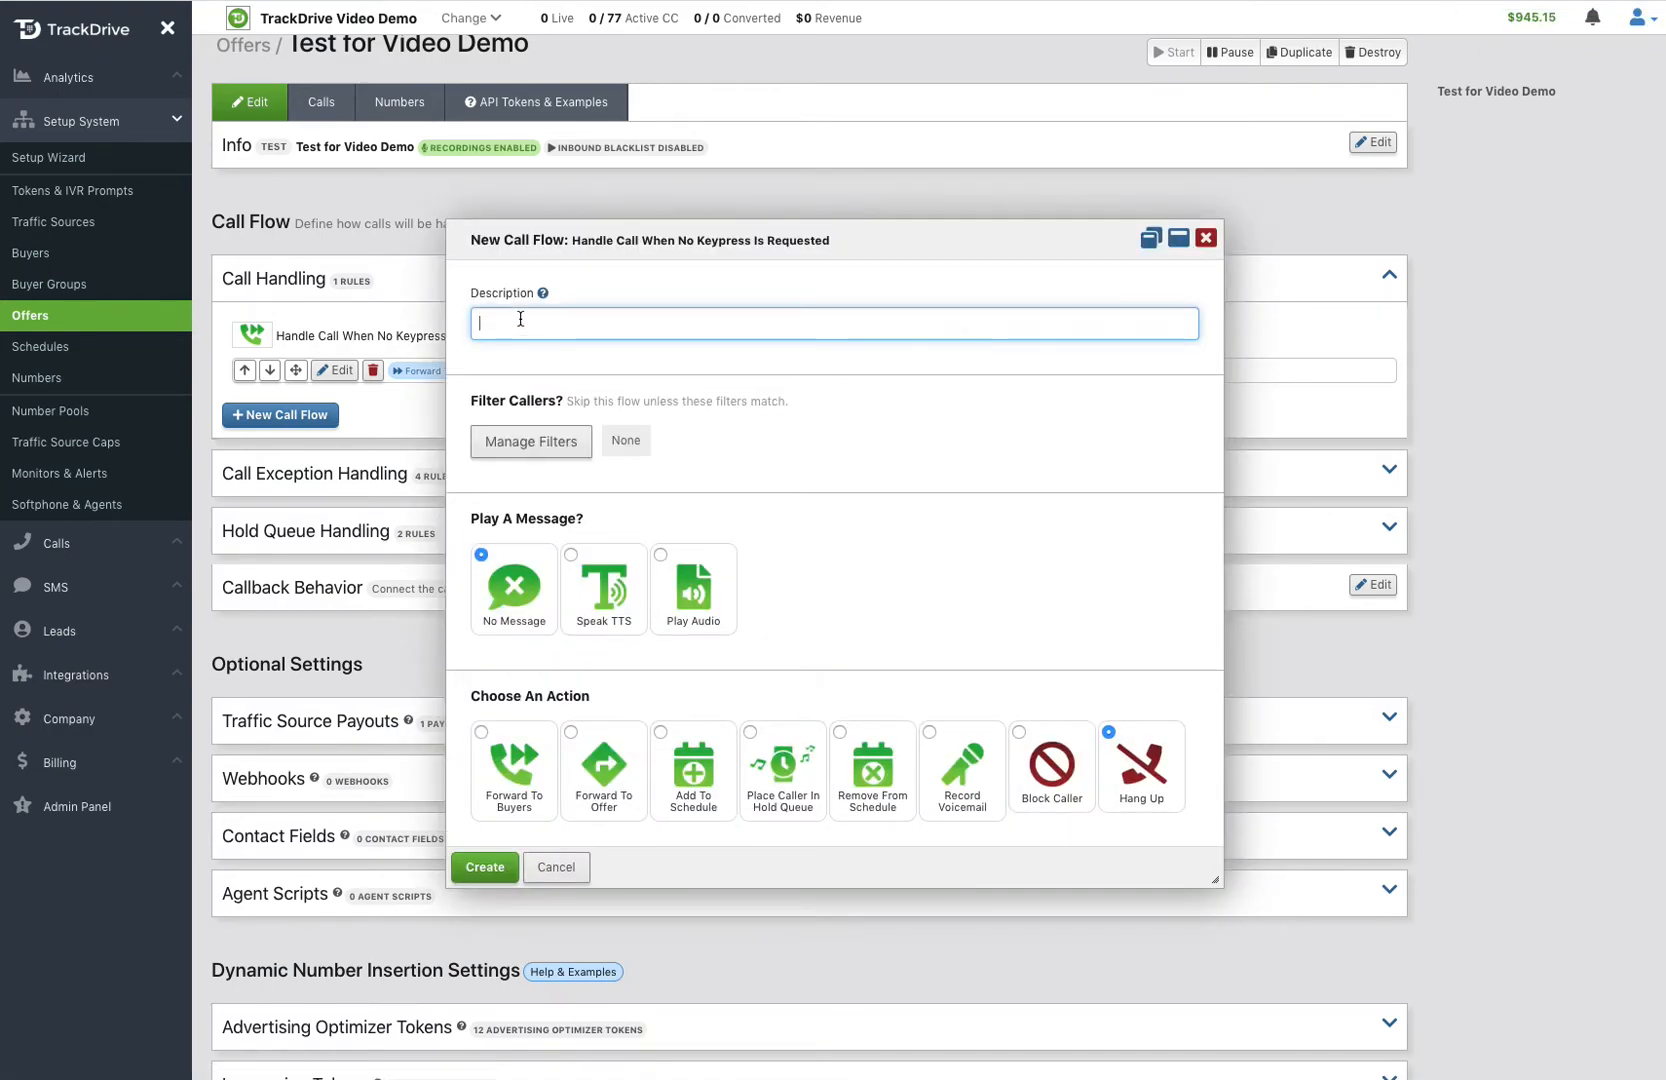
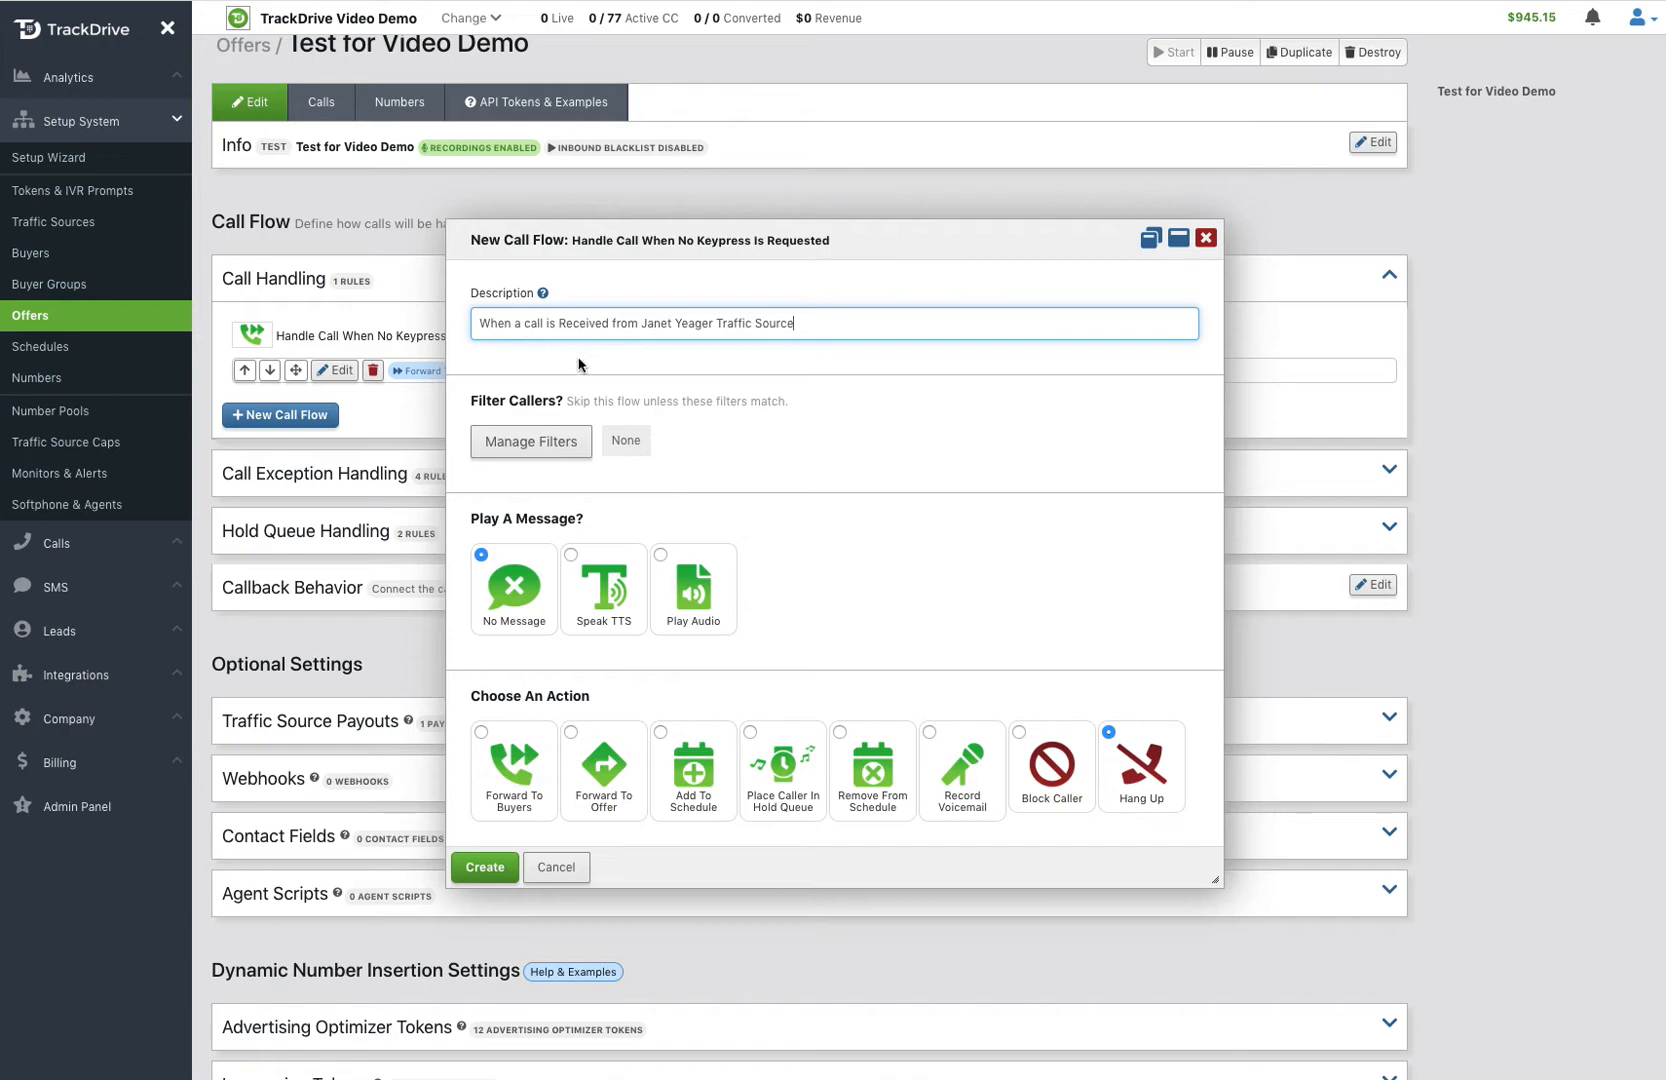
Step: Filter the new call flow's callers to traffic source equals the source named in the description
left_click(523, 450)
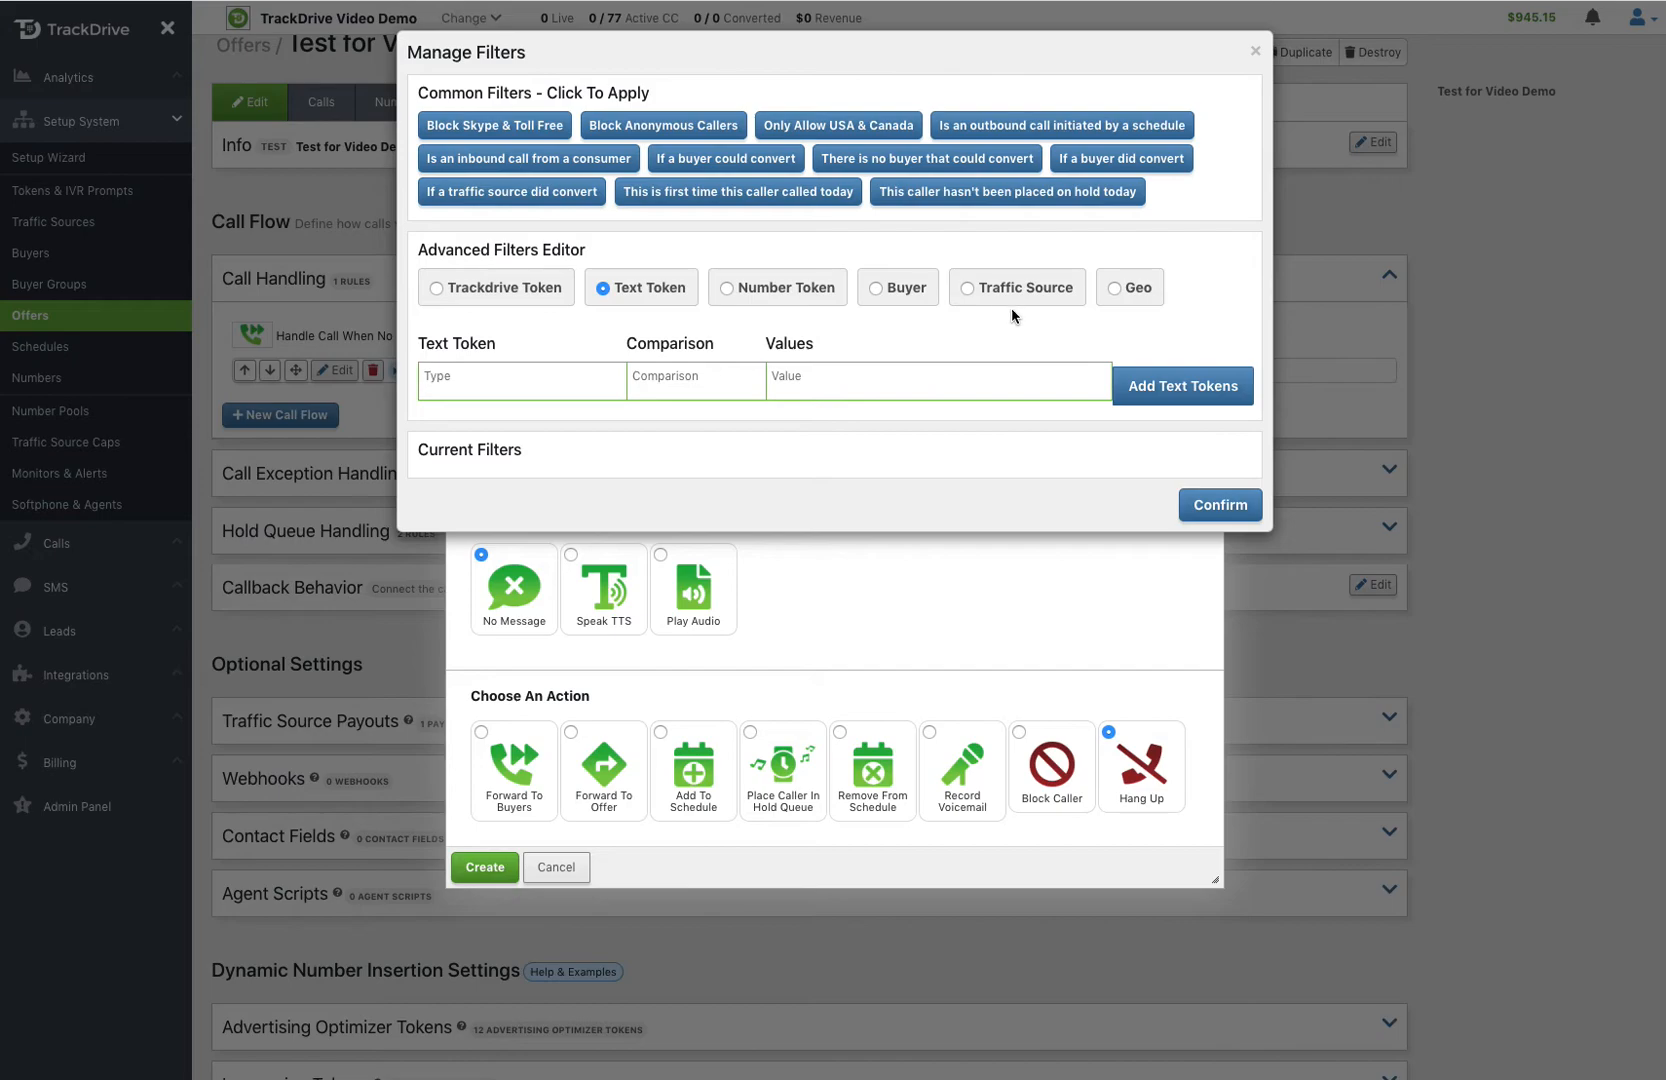
left_click(1002, 292)
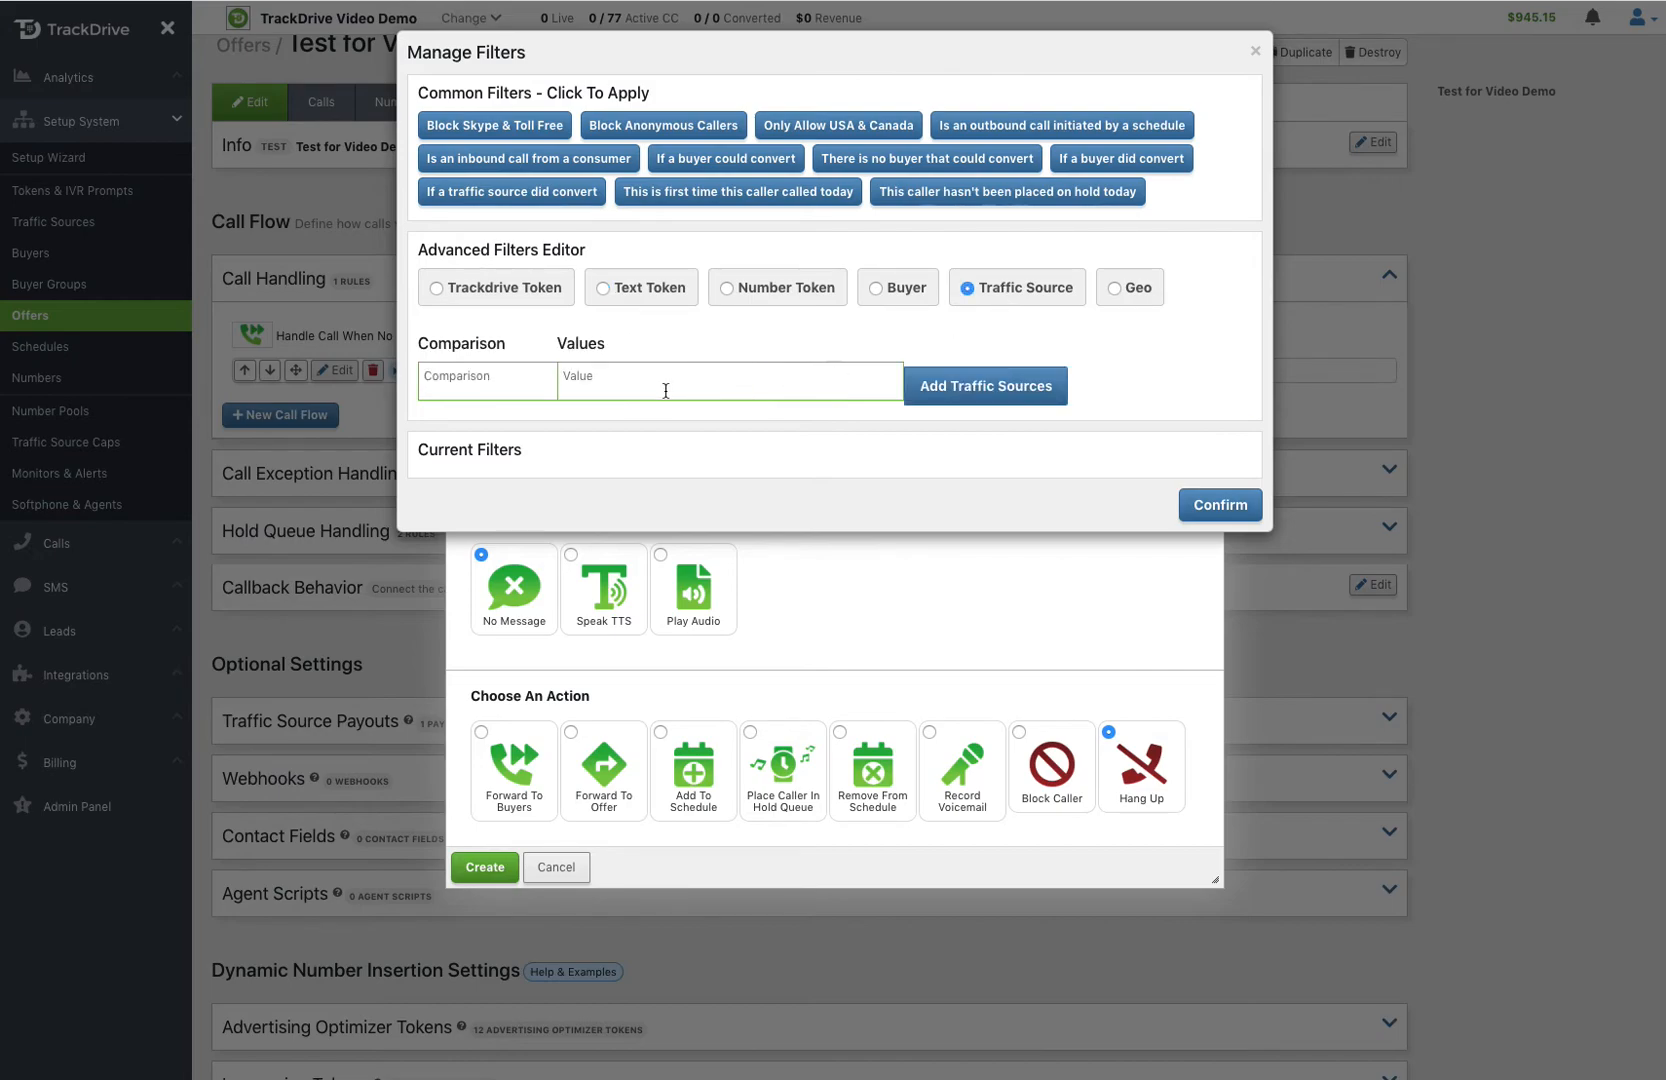
left_click(513, 378)
left_click(473, 414)
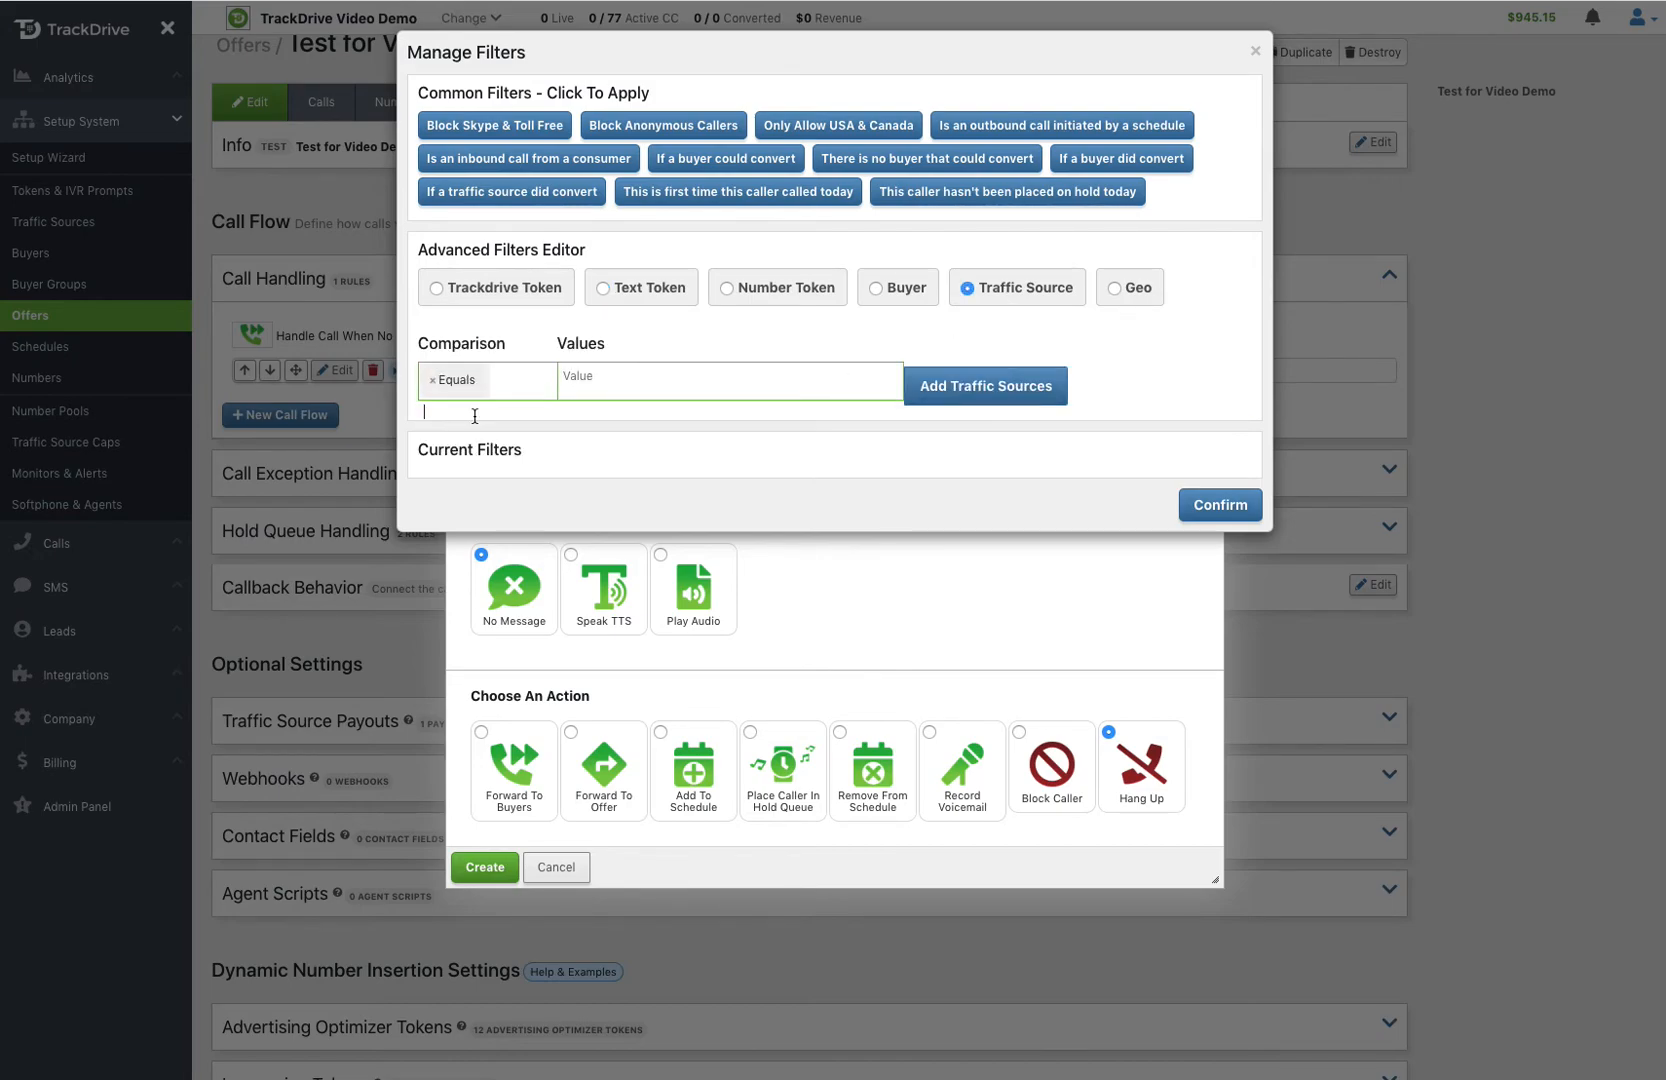
left_click(613, 380)
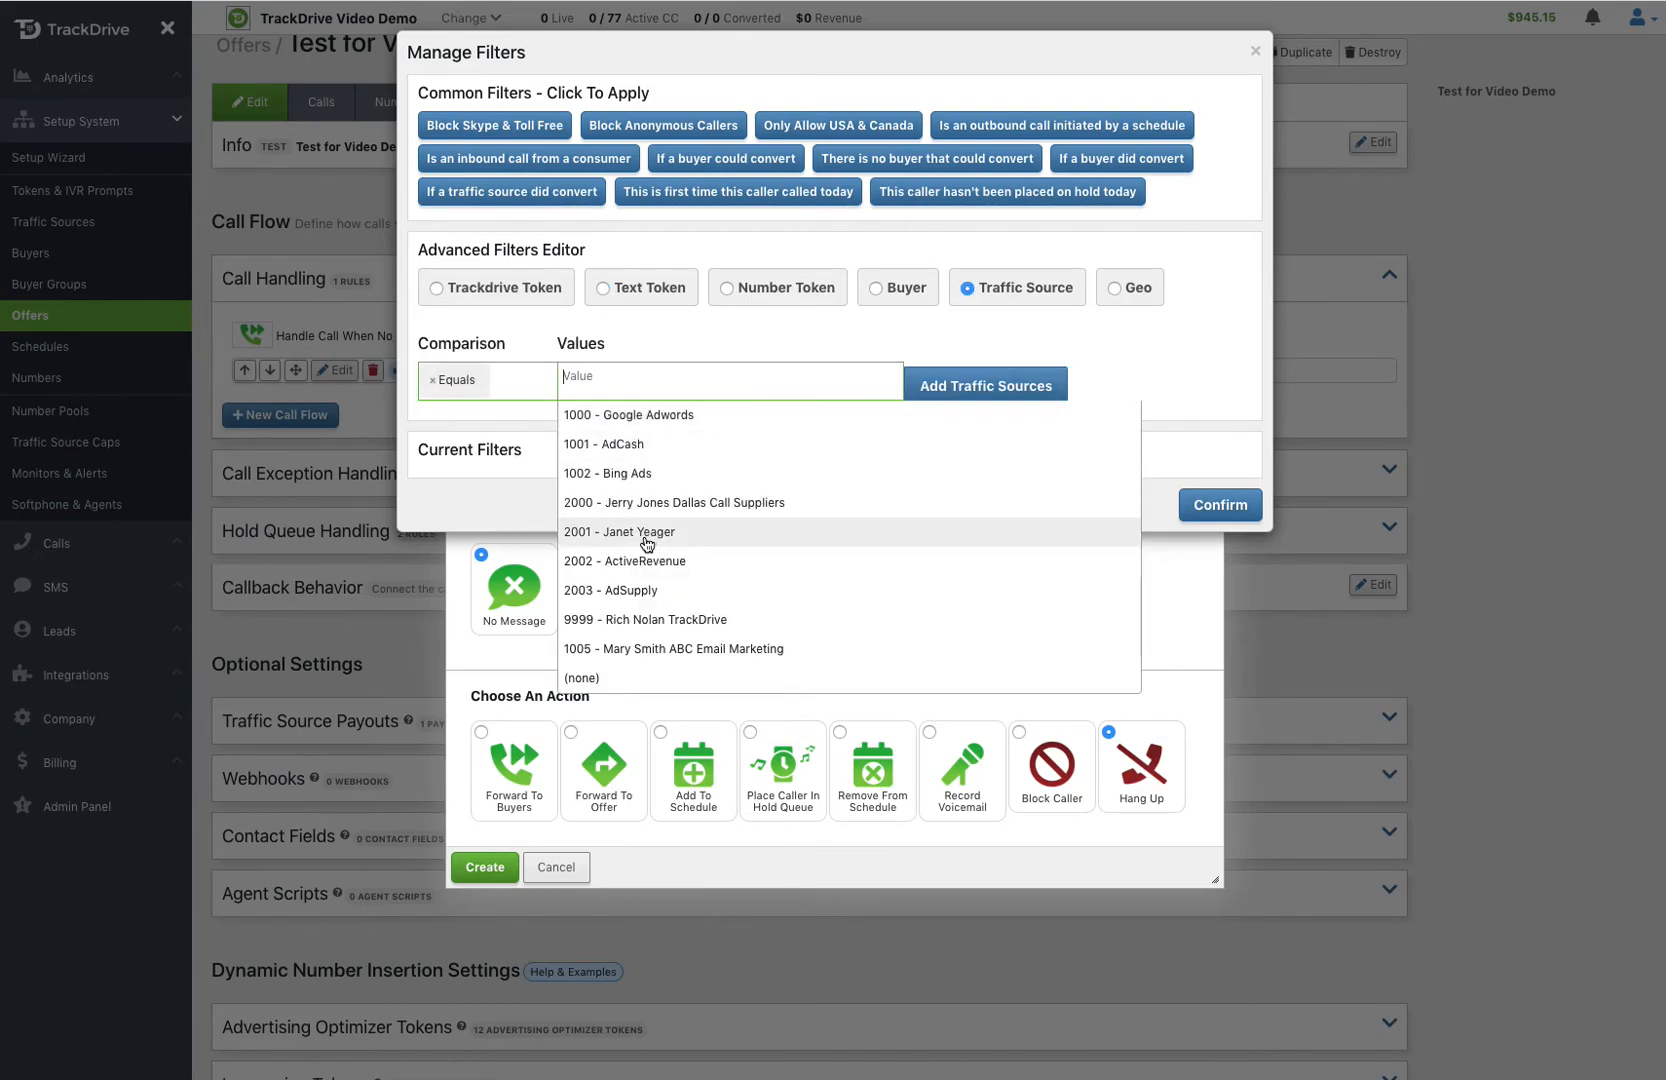
left_click(745, 531)
left_click(949, 399)
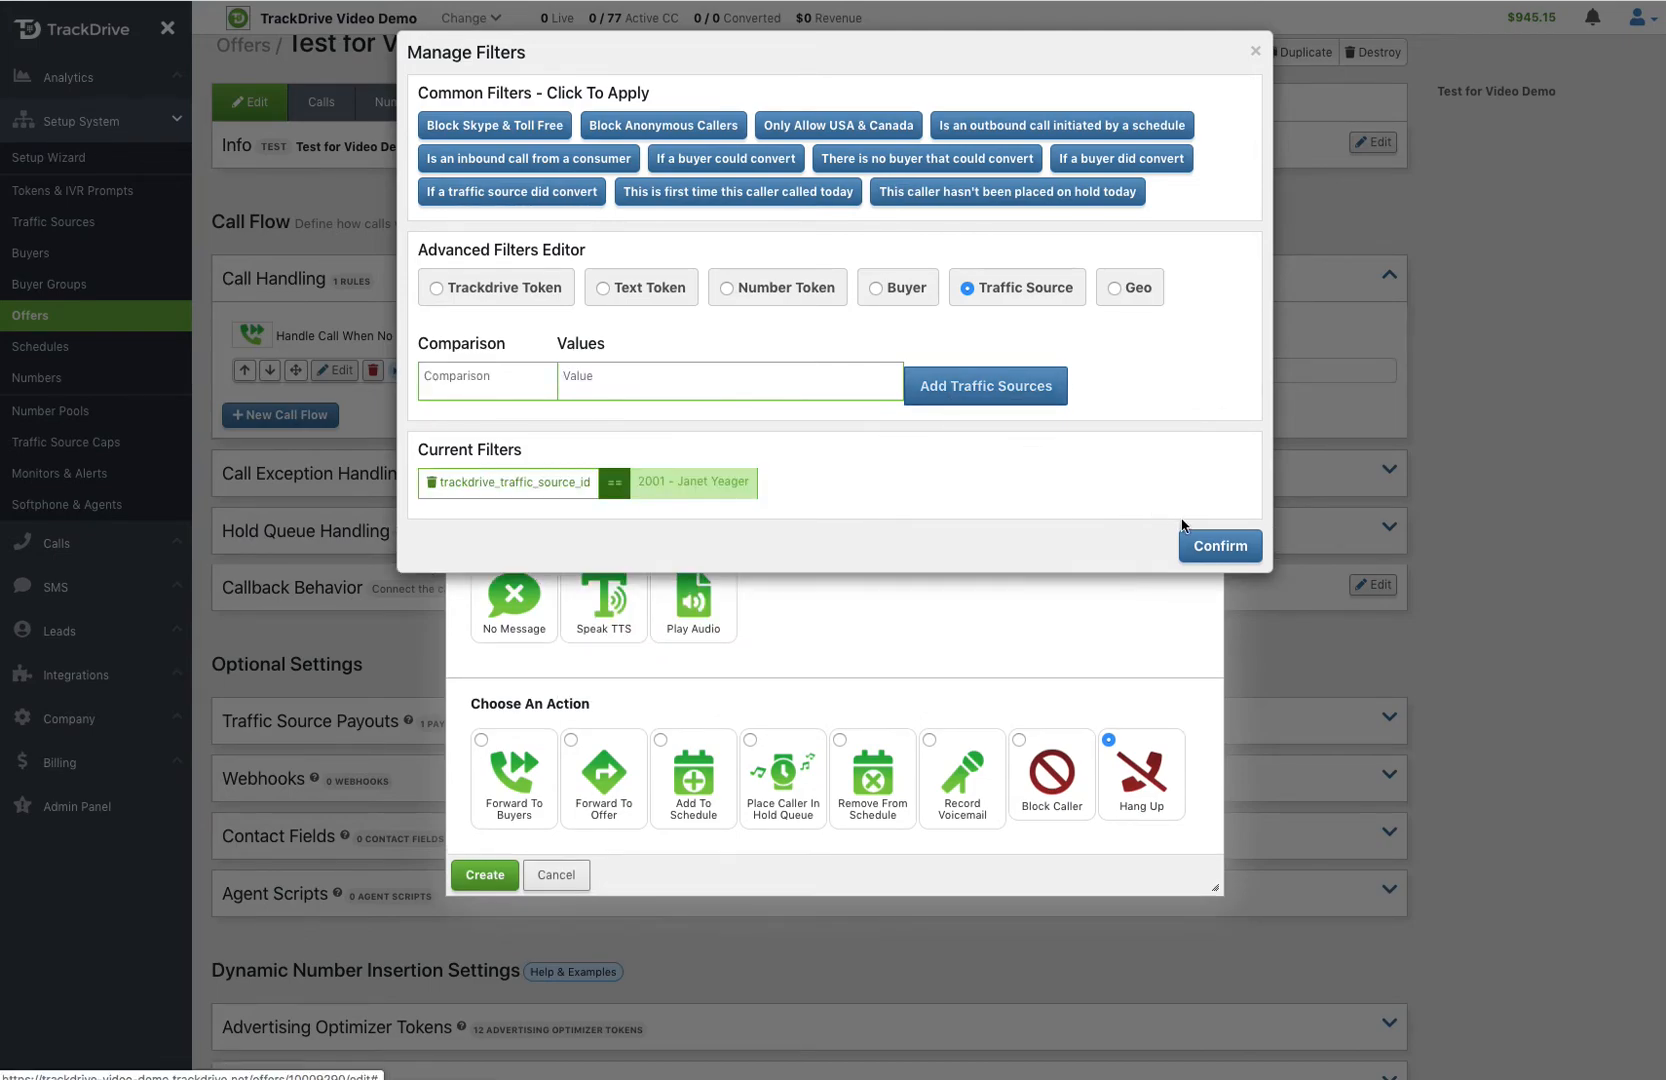
left_click(1222, 542)
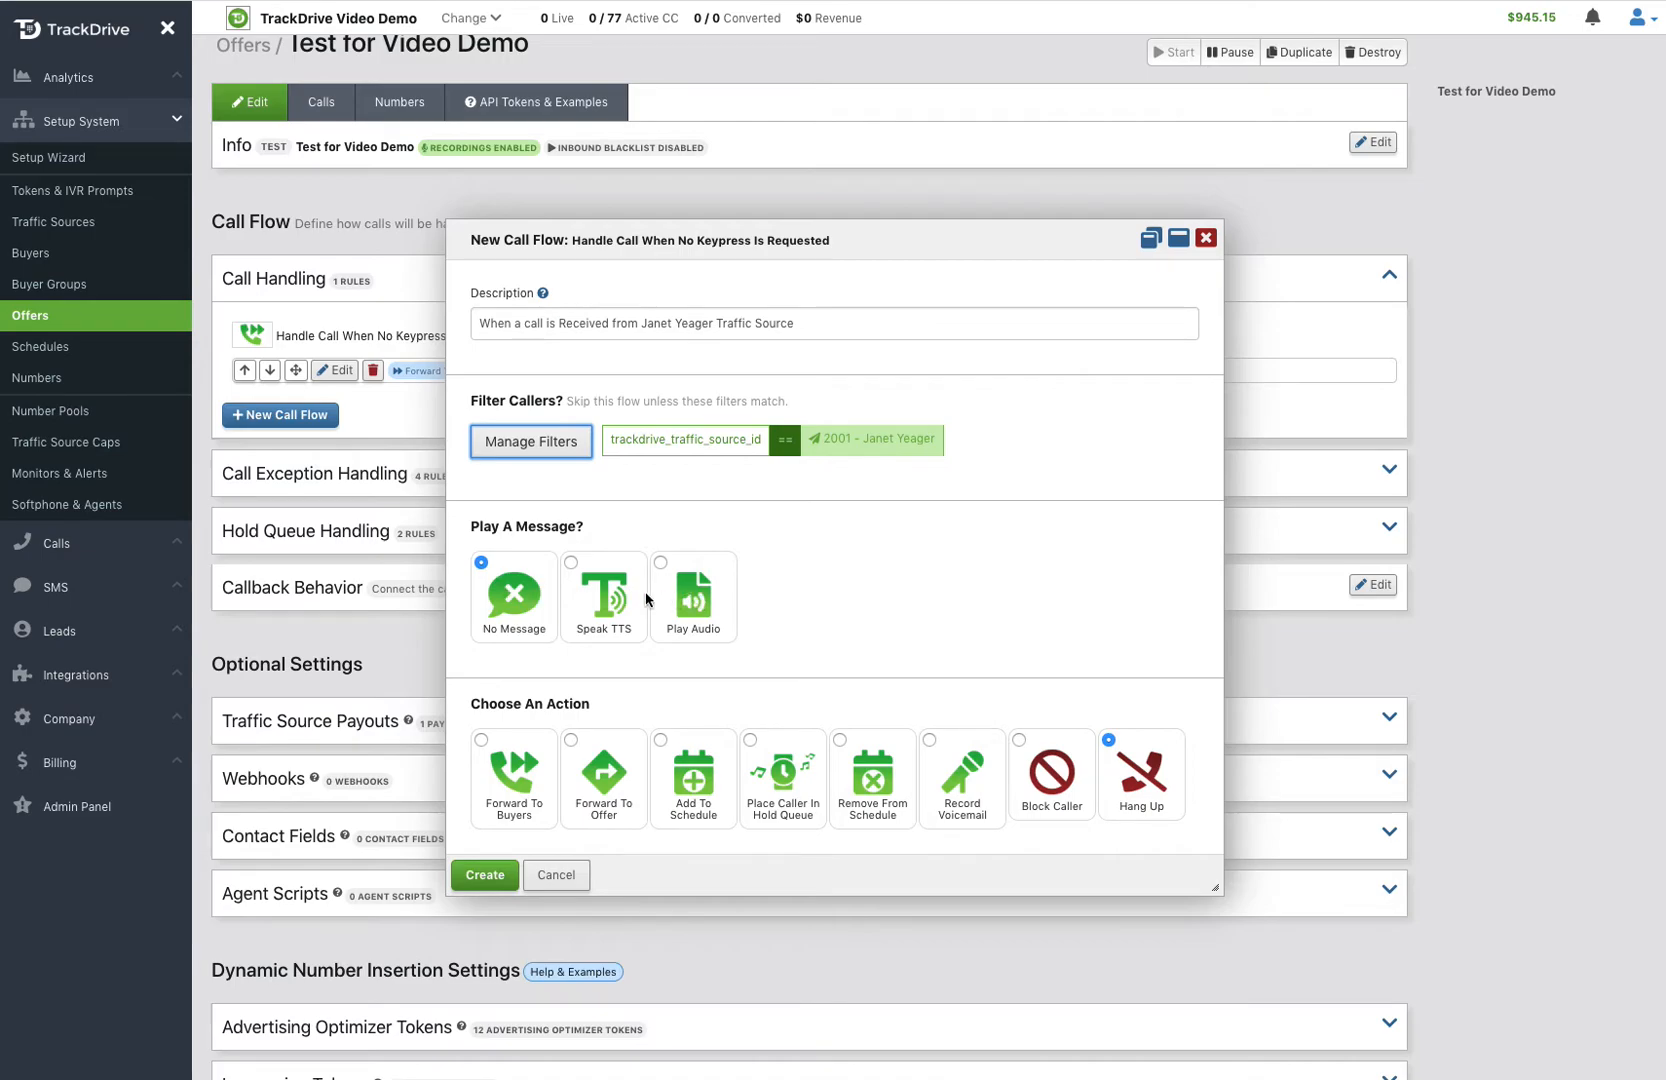
Step: Set the new call flow's action to forward to buyer 1001 - ABC Lending and create it
scroll(766, 597, "down", 1)
left_click(491, 677)
left_click(543, 797)
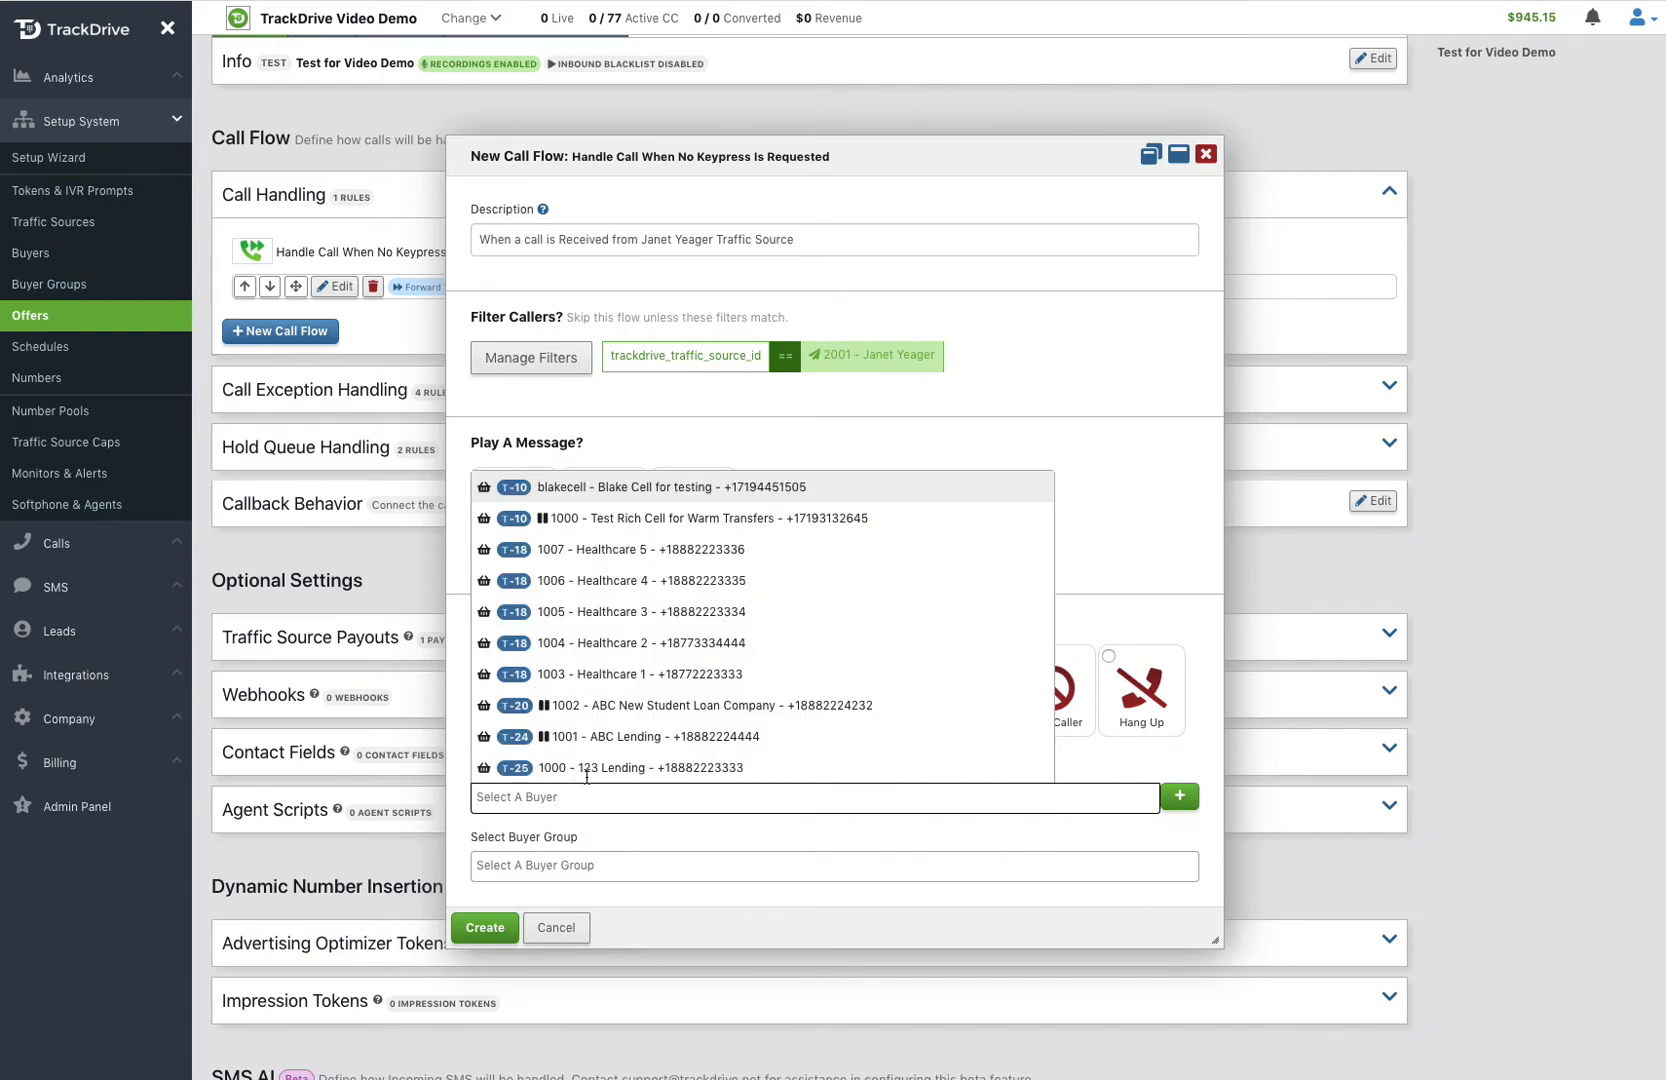
left_click(646, 741)
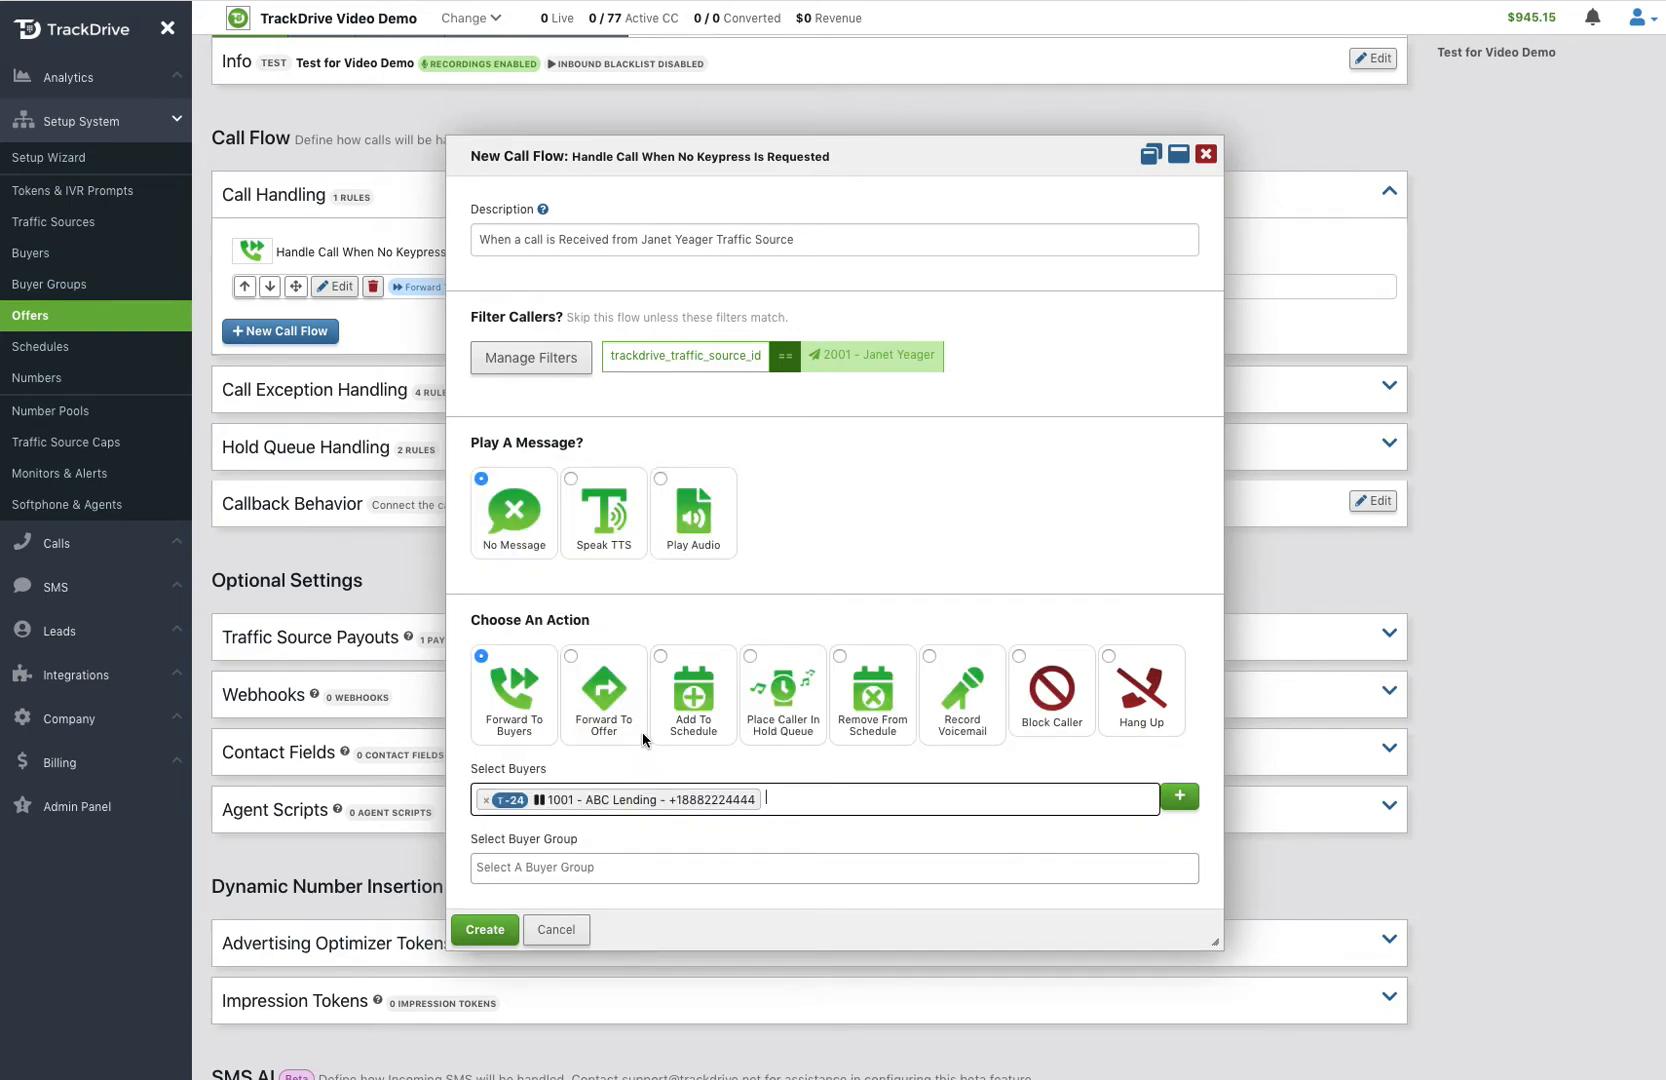
left_click(496, 930)
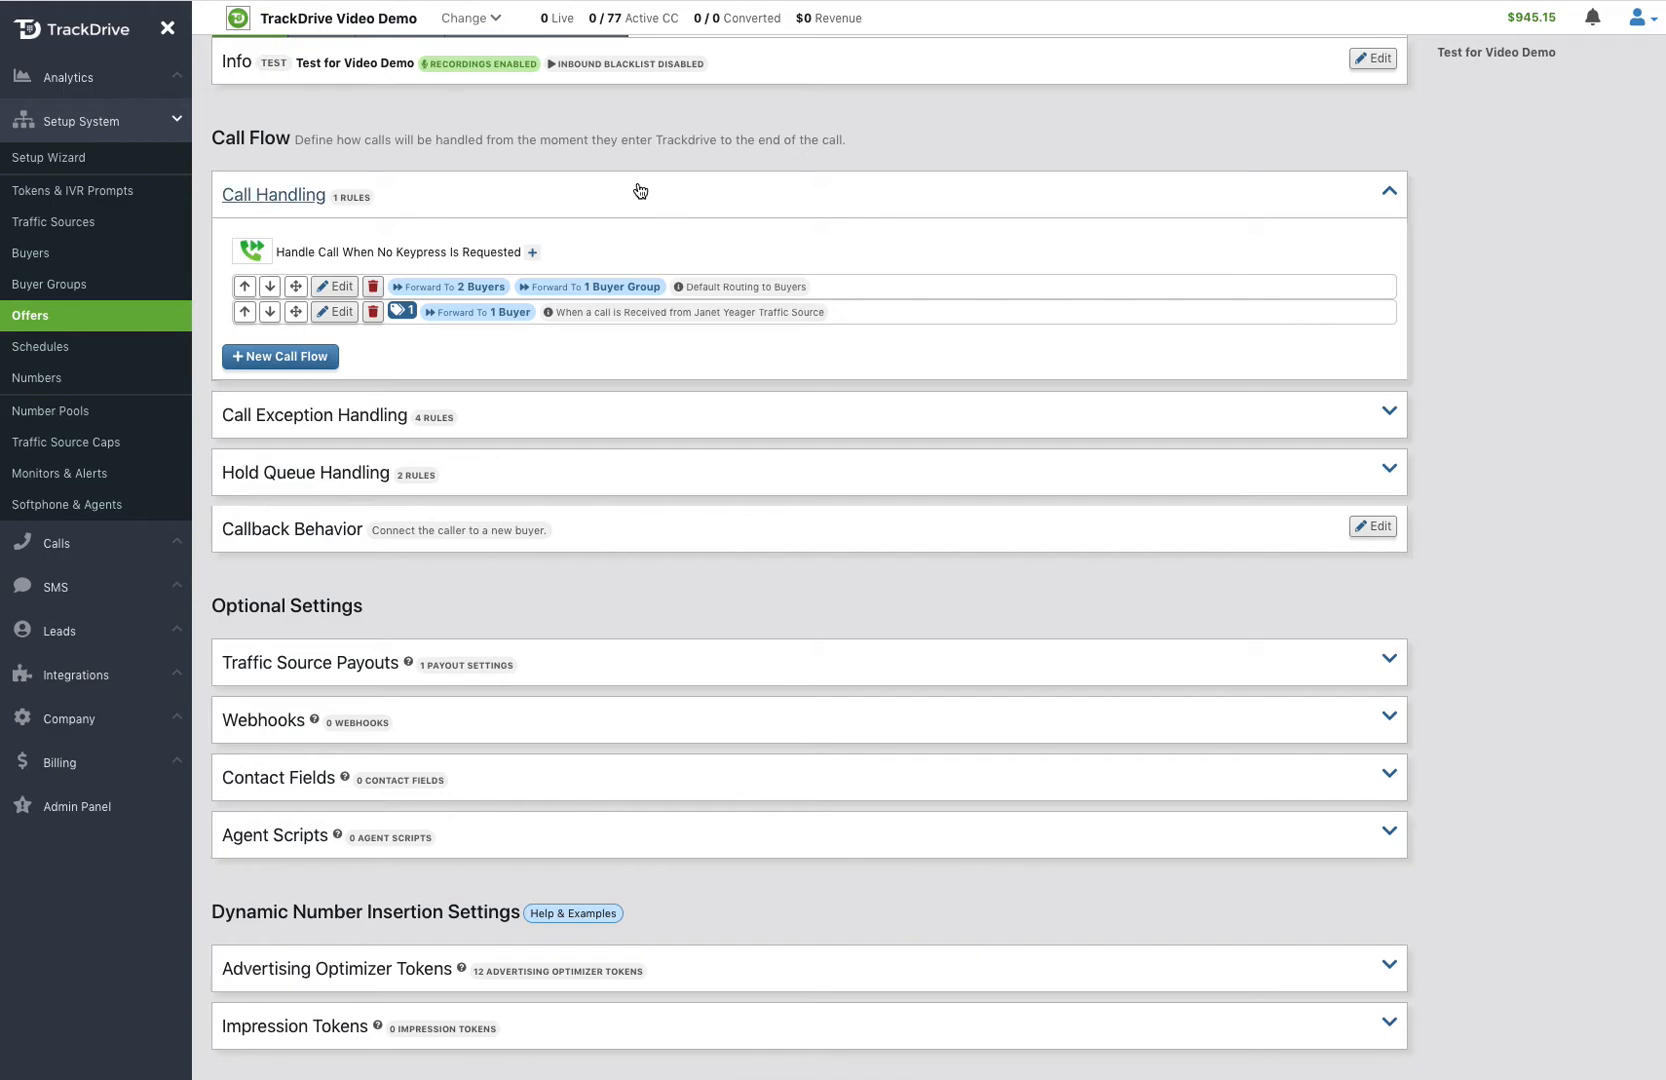
Step: Move the traffic-source rule above the default routing rule and check its filter and forwarding buyer
mouse_move(561, 289)
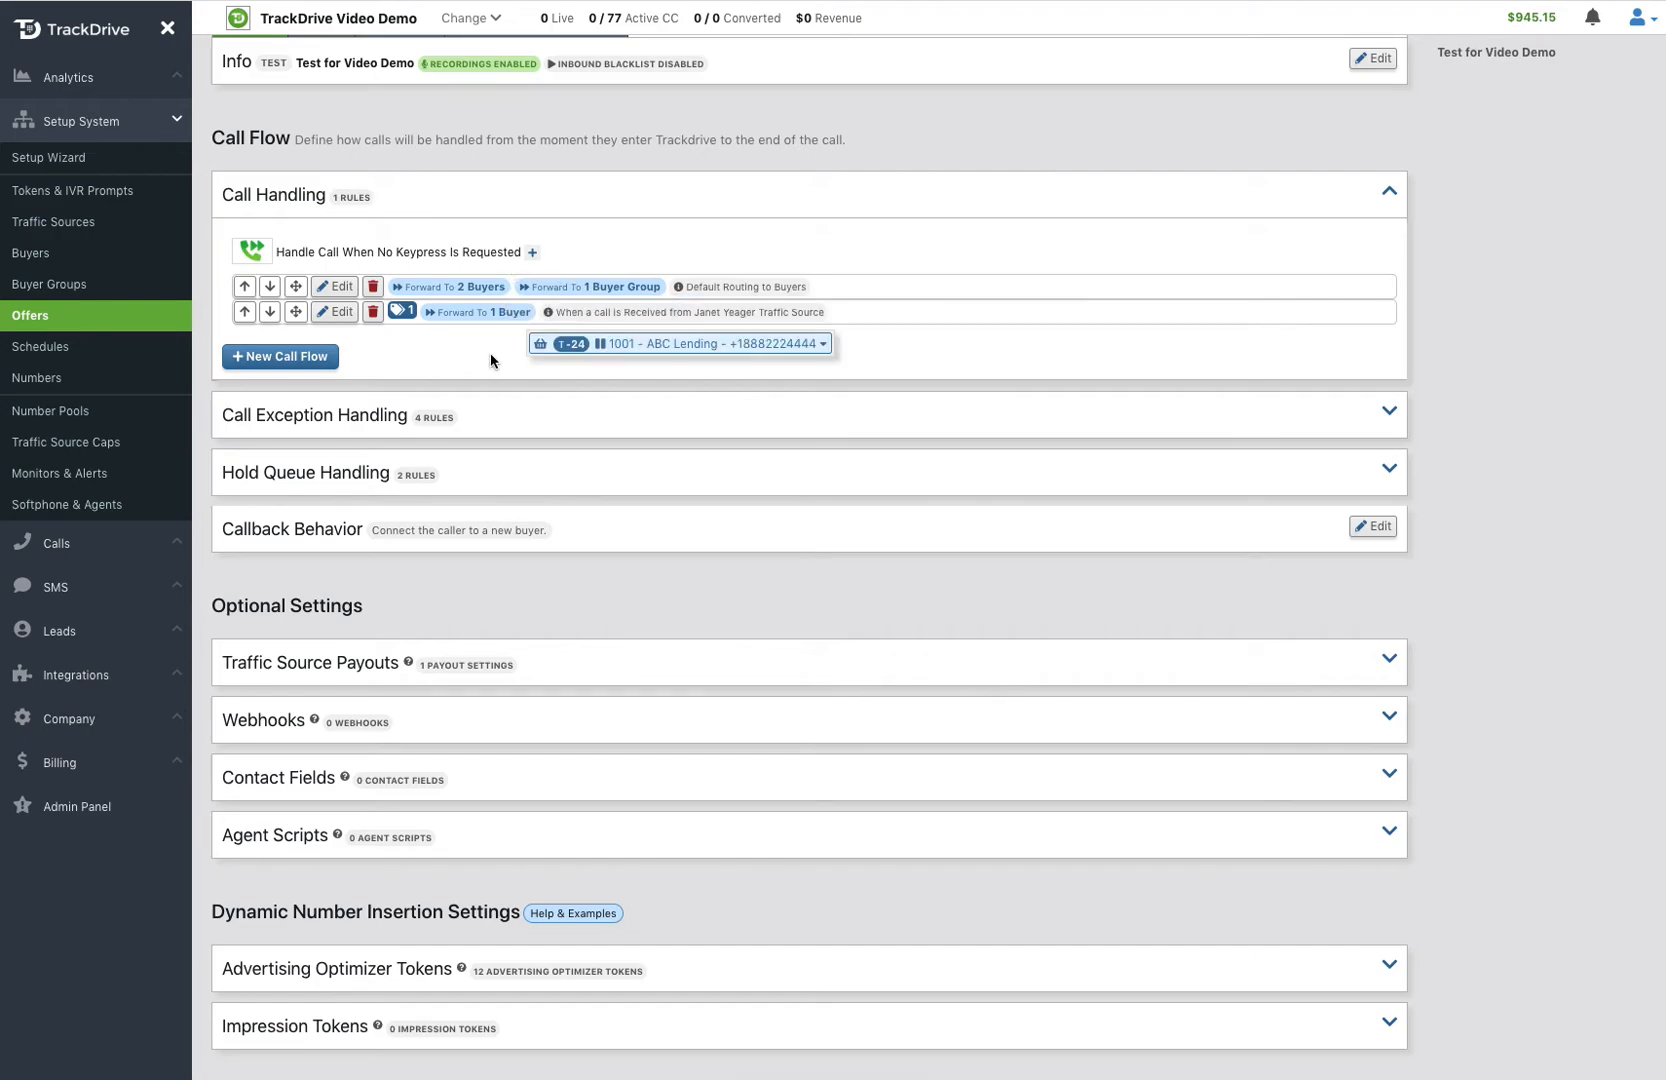
left_click(245, 312)
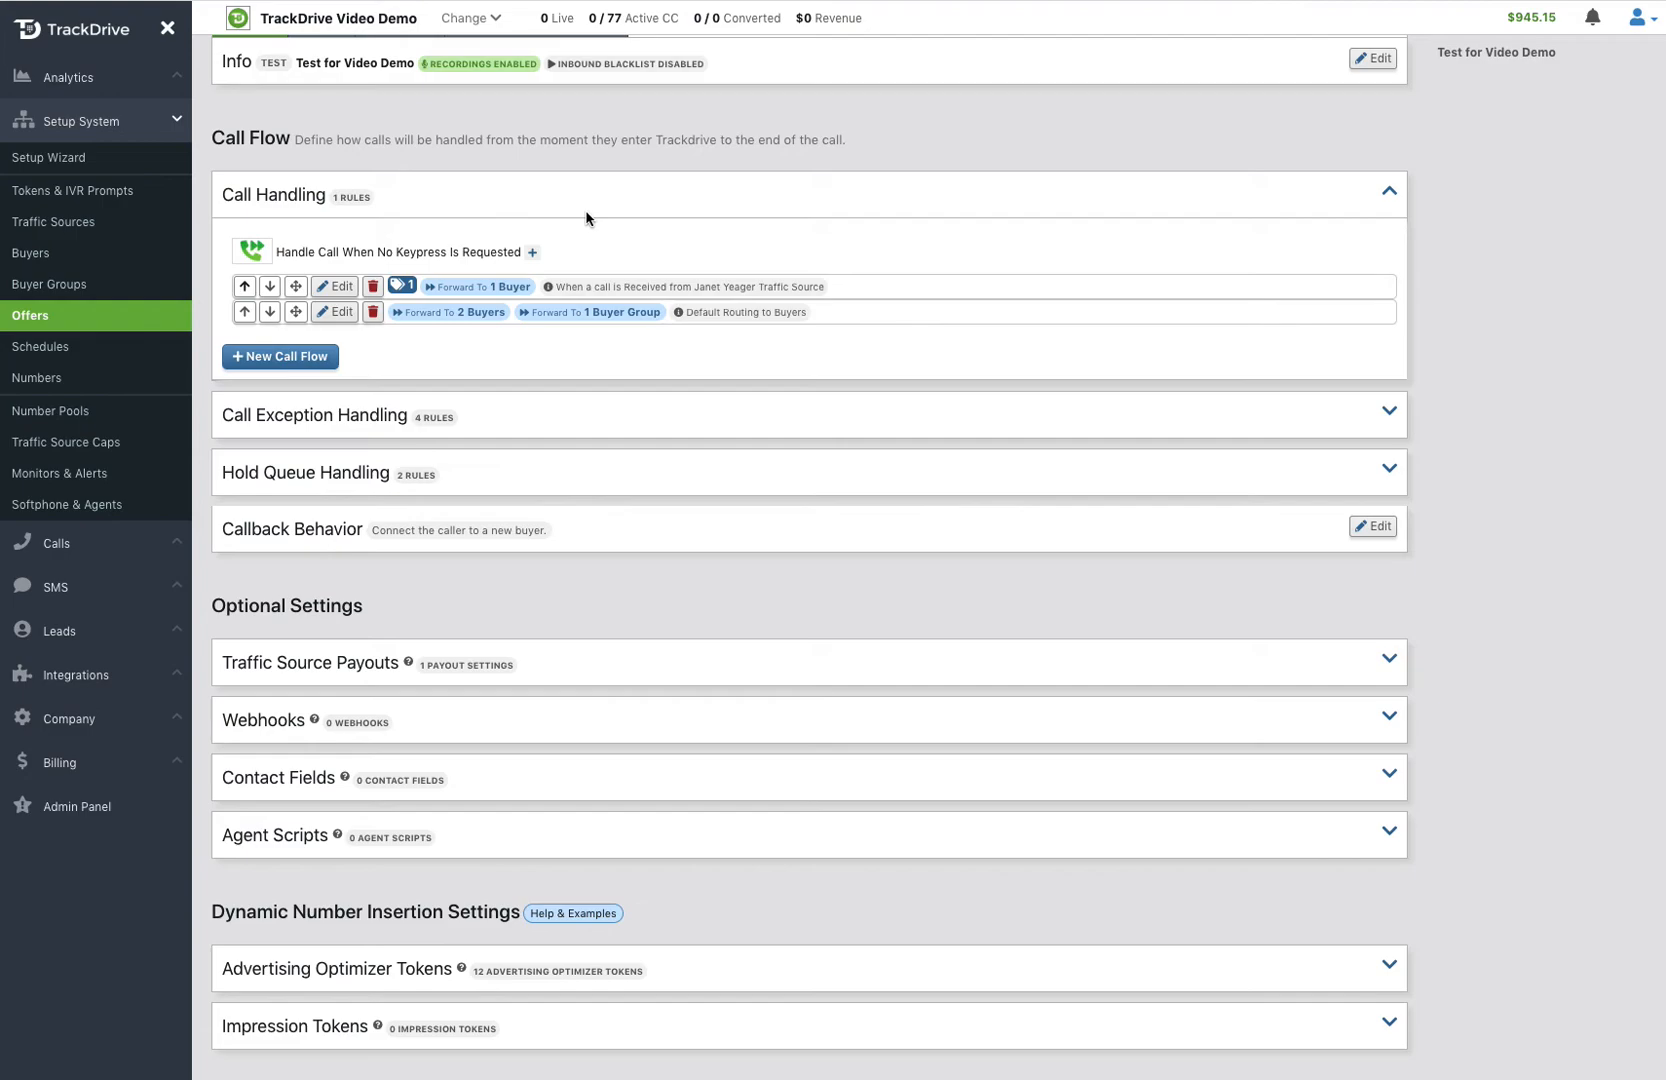
mouse_move(400, 285)
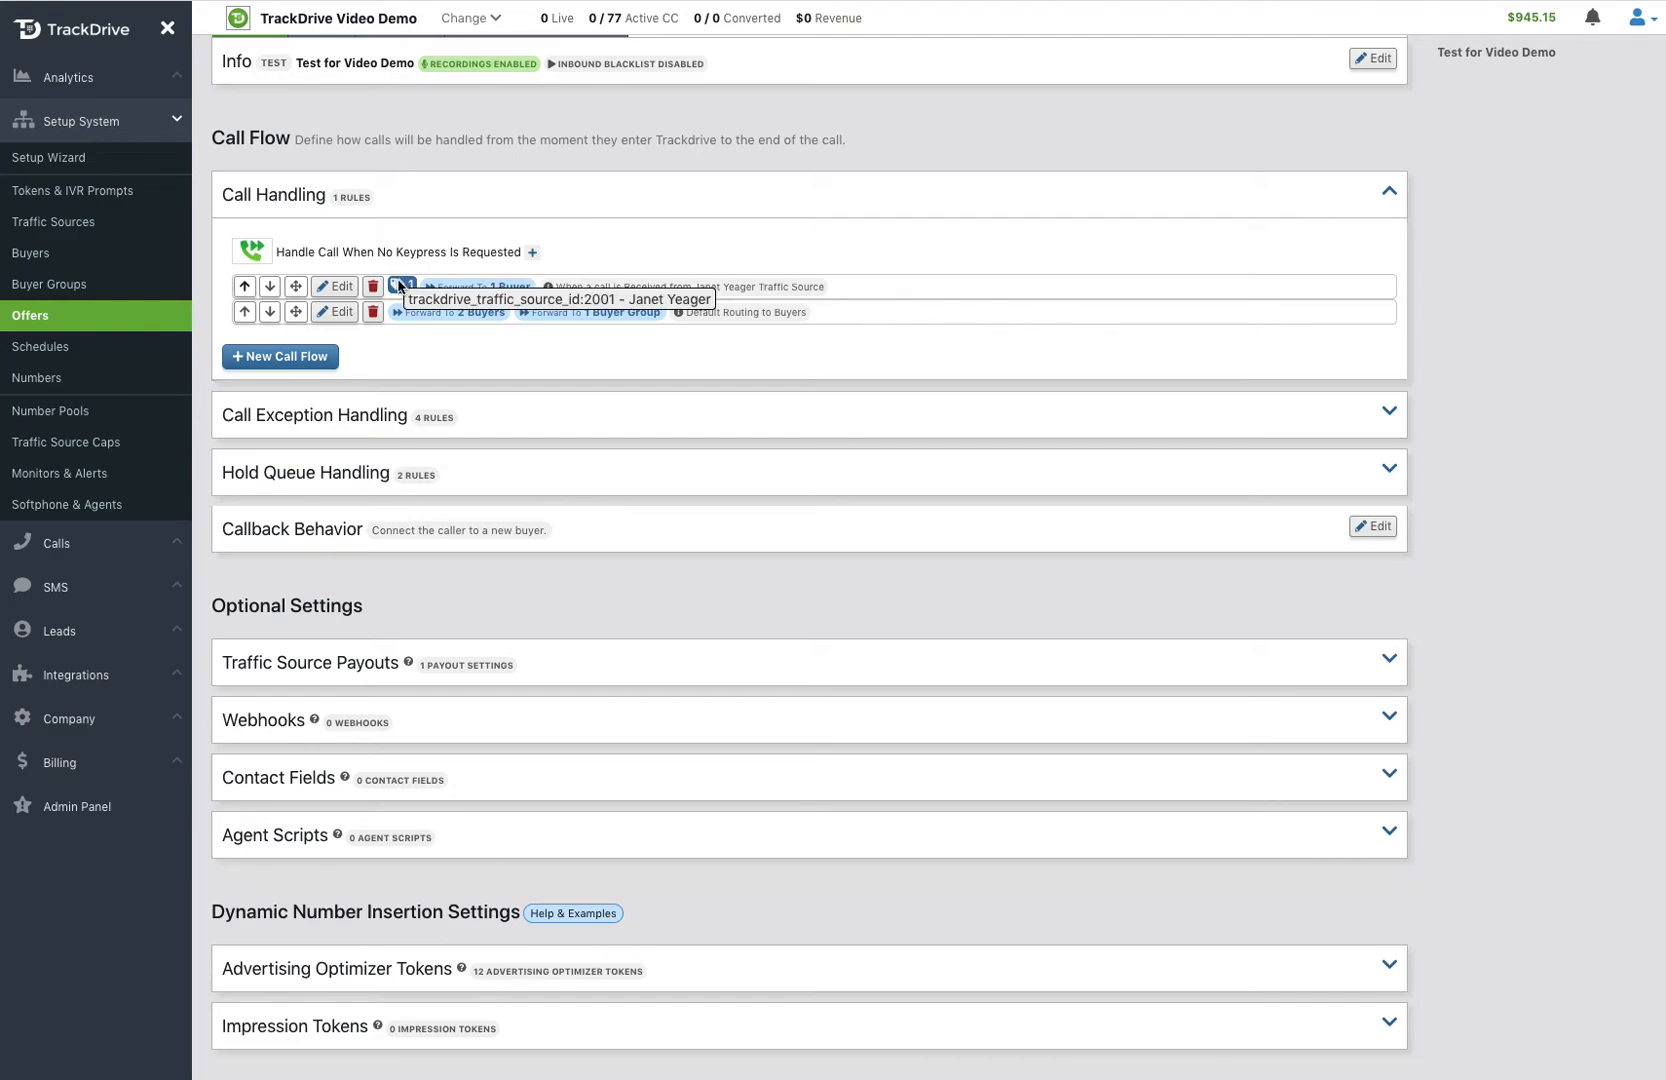
mouse_move(510, 287)
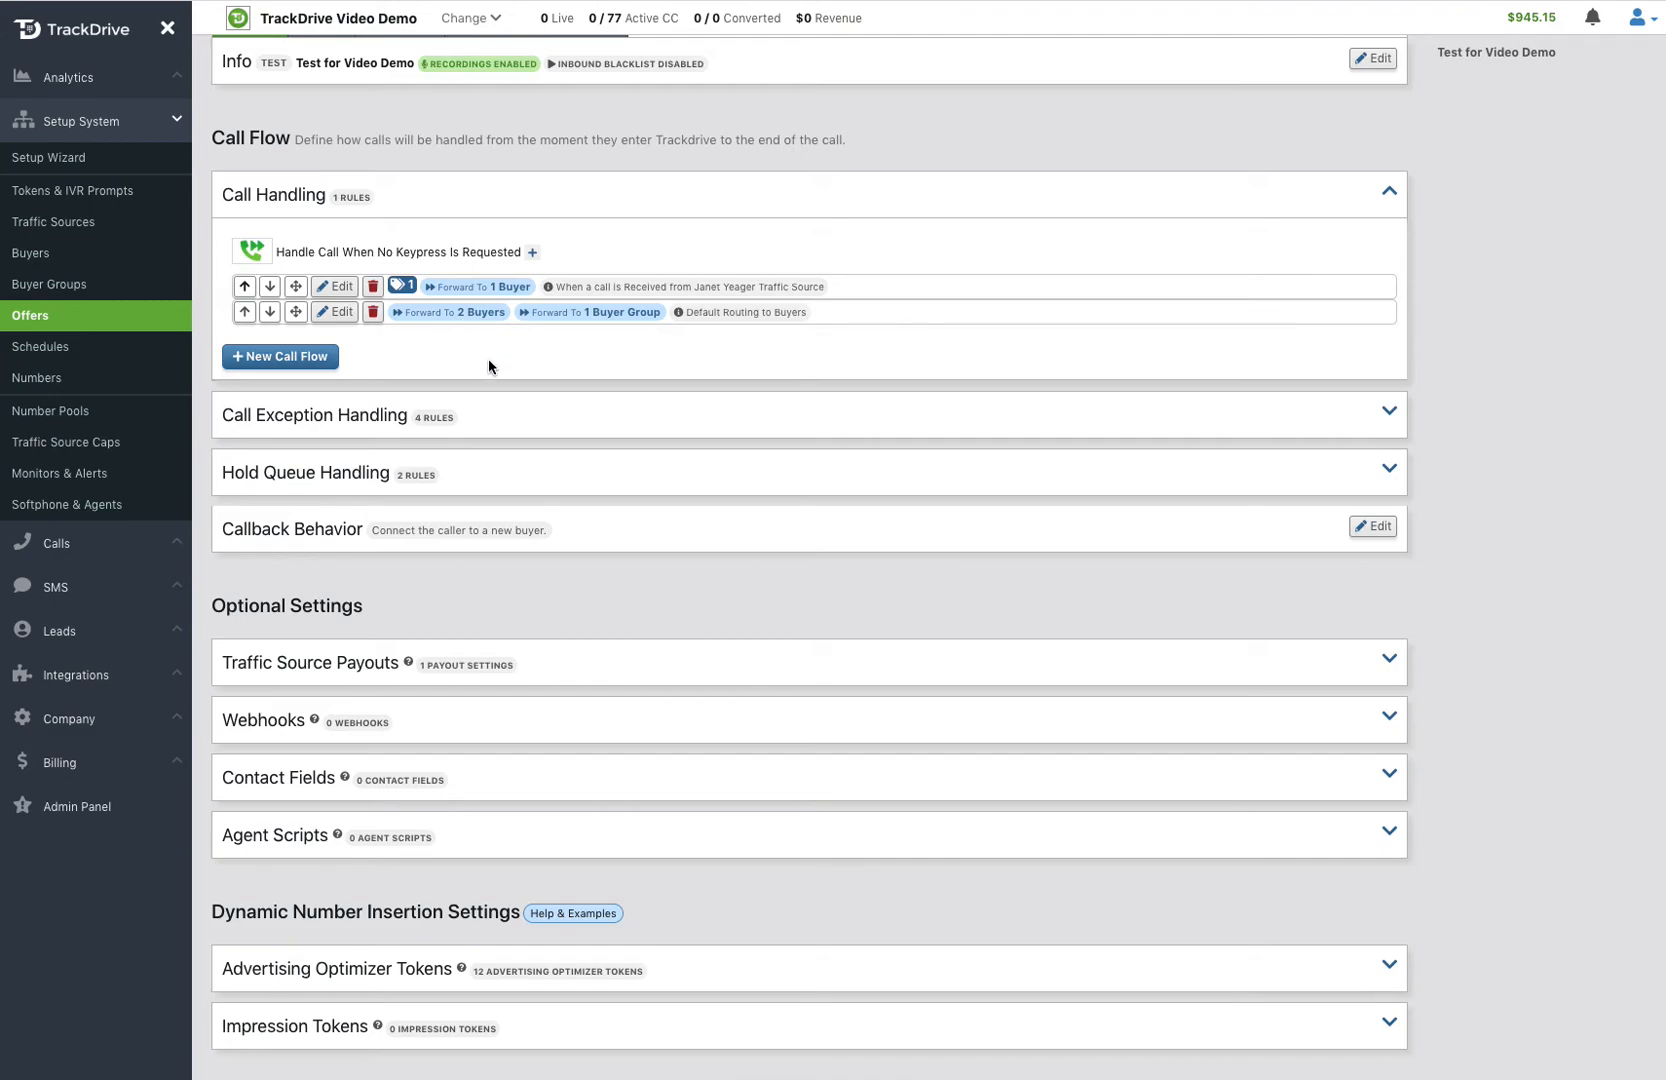
Step: Start a new call flow and review the rule choices under Buyer Transfer Rules and Zip Code Rules
left_click(279, 358)
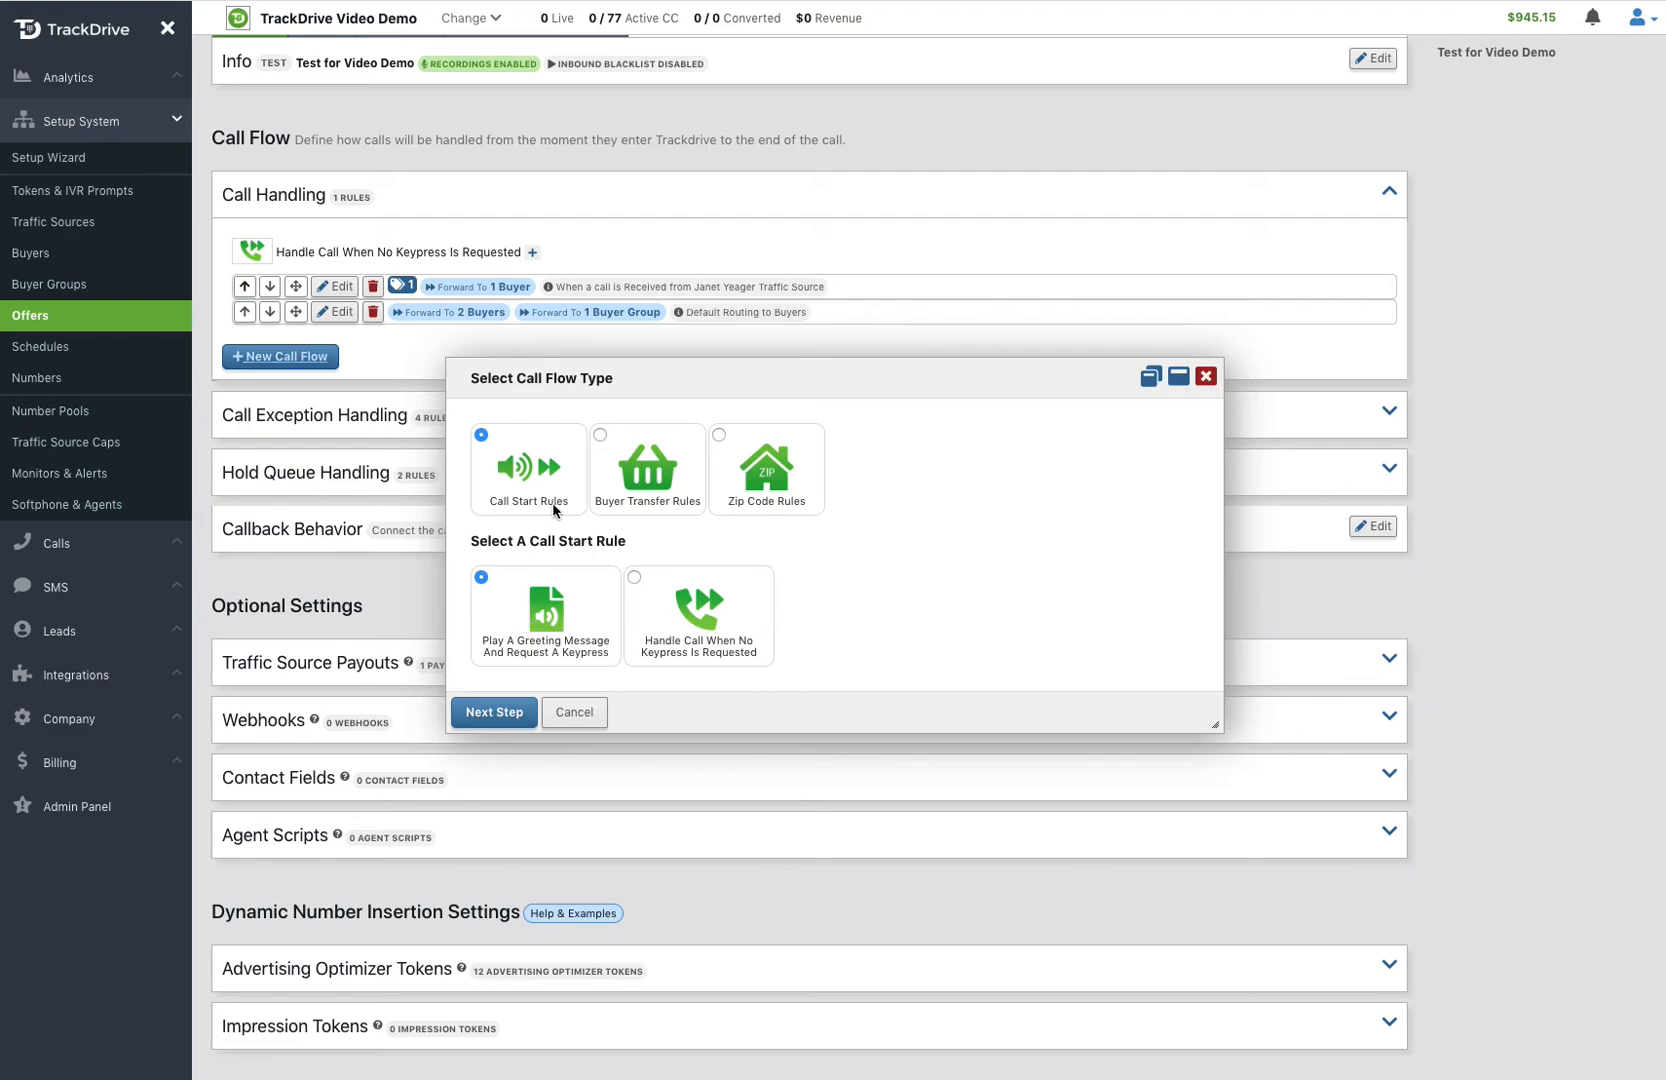
left_click(640, 485)
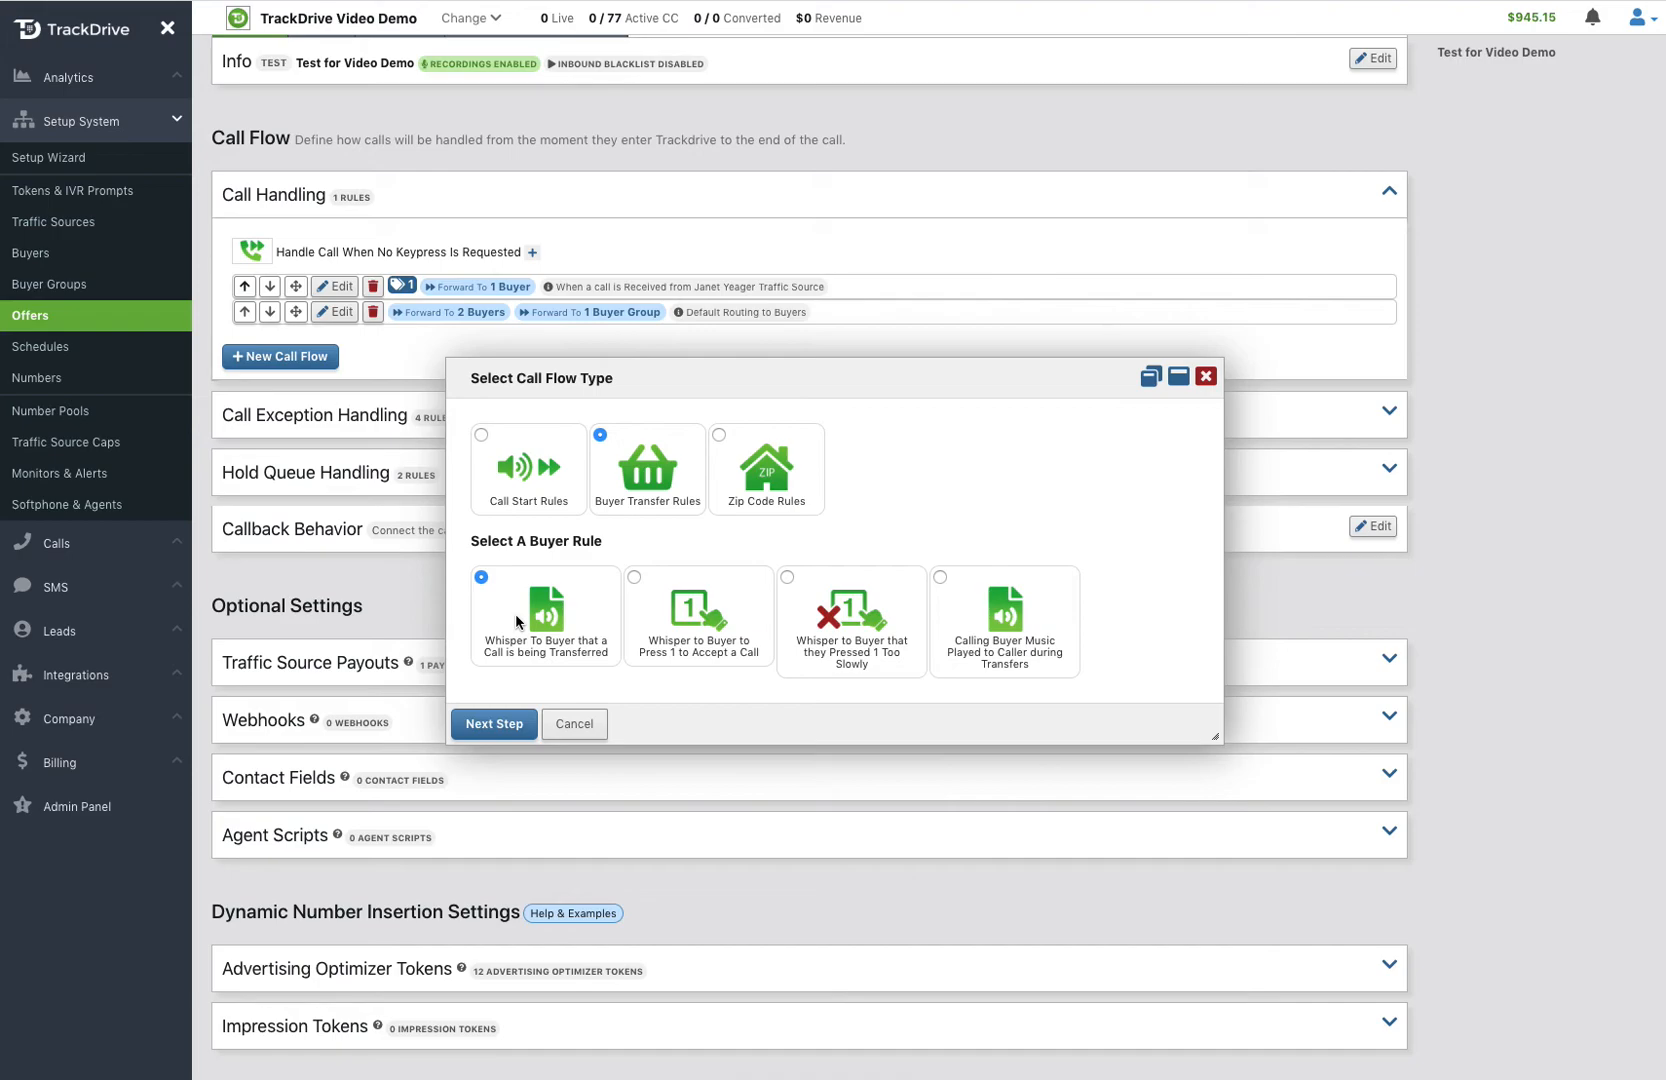
left_click(688, 618)
left_click(853, 650)
left_click(767, 484)
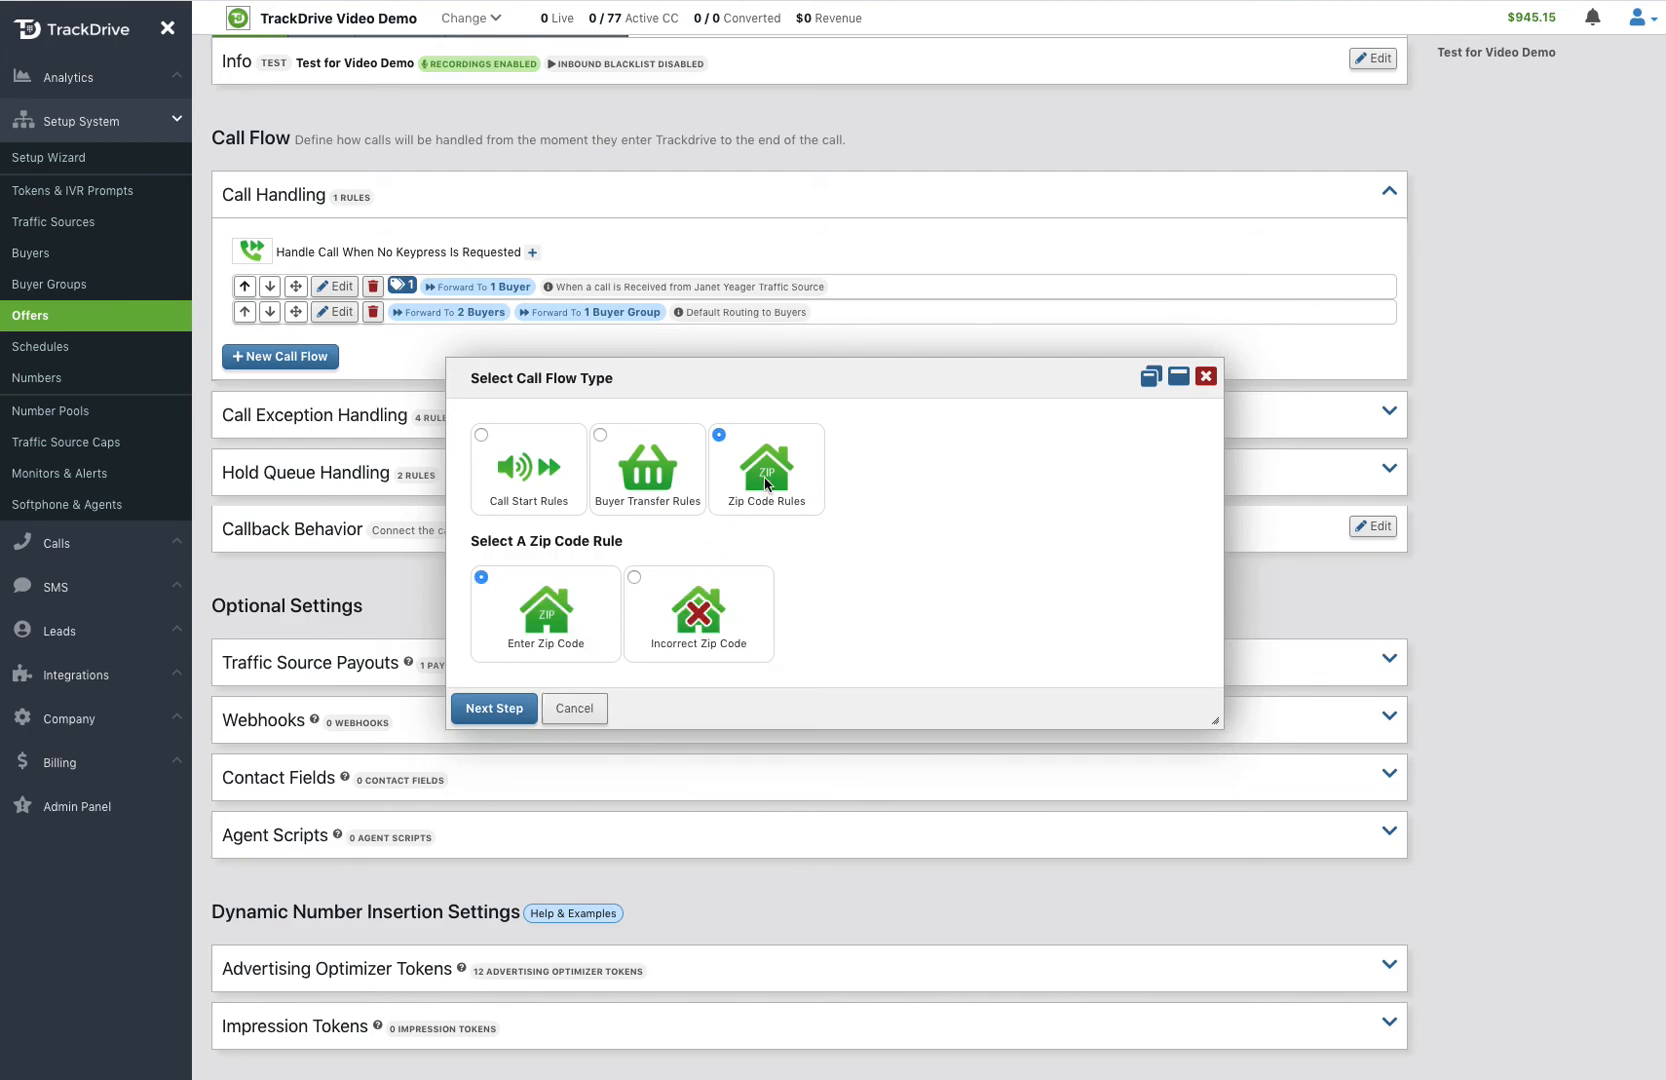